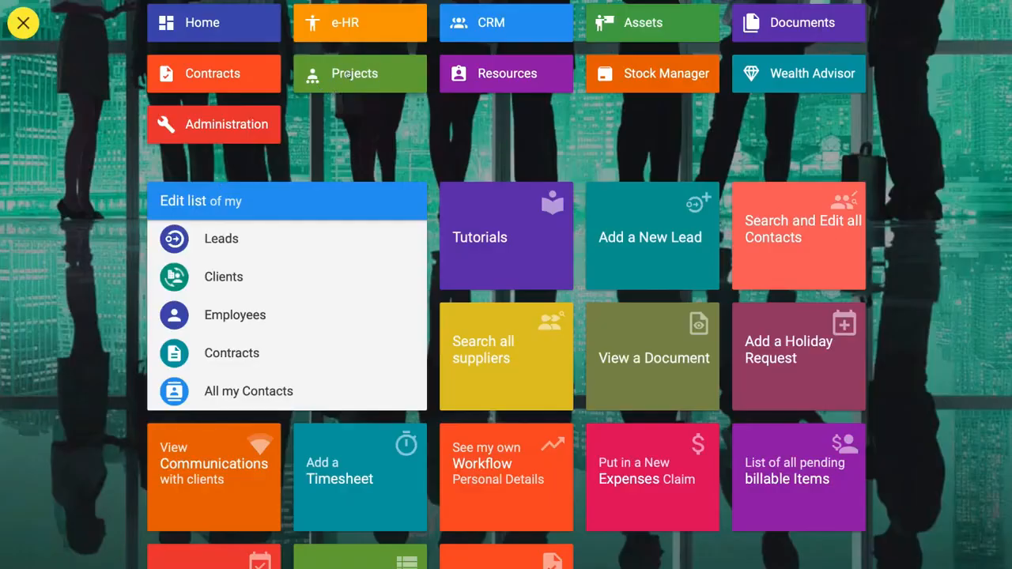
- Open the Projects List from the Projects module and browse through the existing projects
left_click(346, 75)
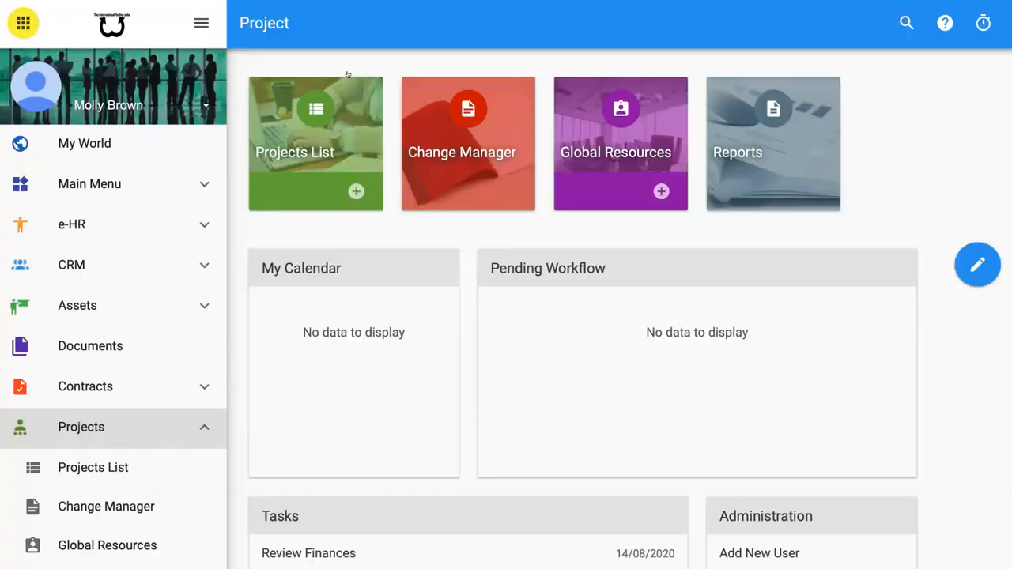
left_click(331, 143)
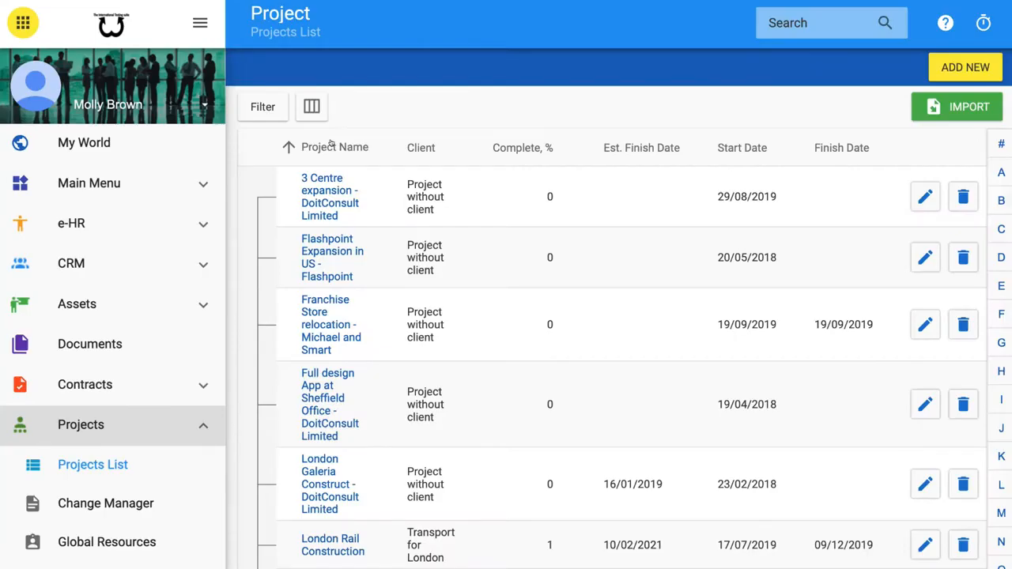
scroll(309, 302, "down", 3)
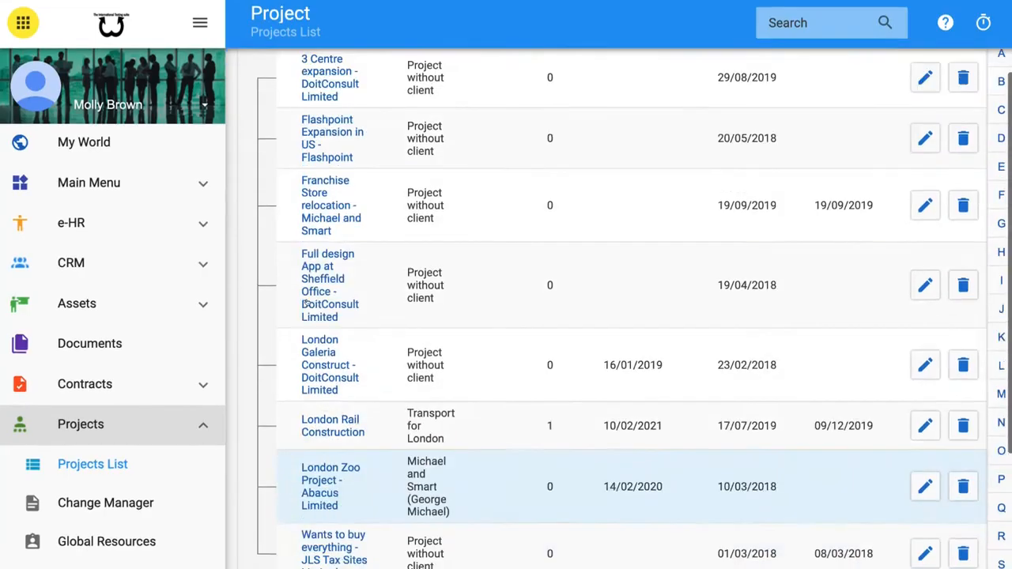
scroll(307, 302, "up", 3)
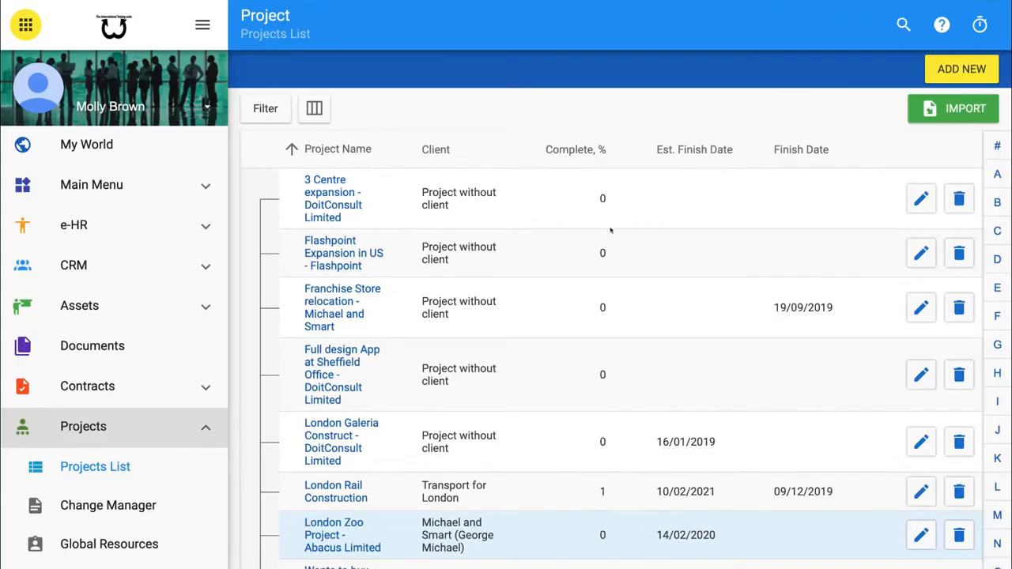
scroll(611, 230, "down", 3)
scroll(611, 230, "up", 3)
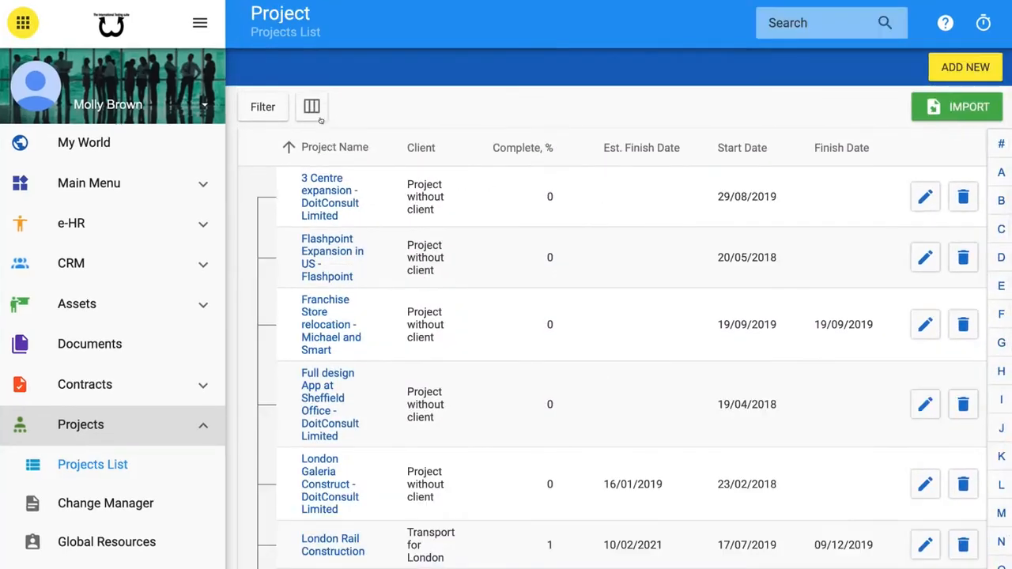
- Customize the project list columns, removing Complete %, Start Date, Finish Date and Est. Finish Date so only Client remains
left_click(312, 109)
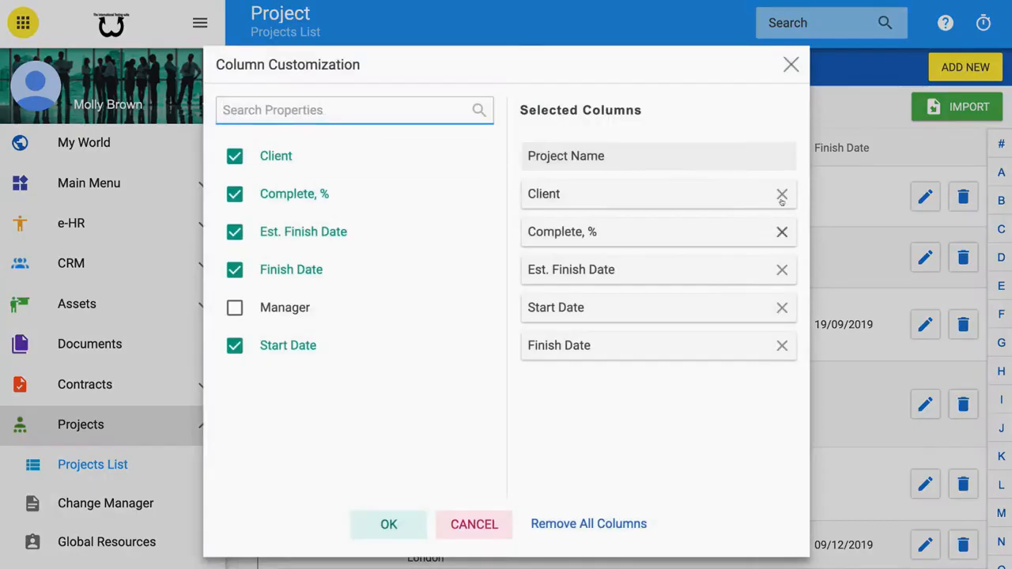
left_click(782, 232)
left_click(782, 270)
left_click(781, 270)
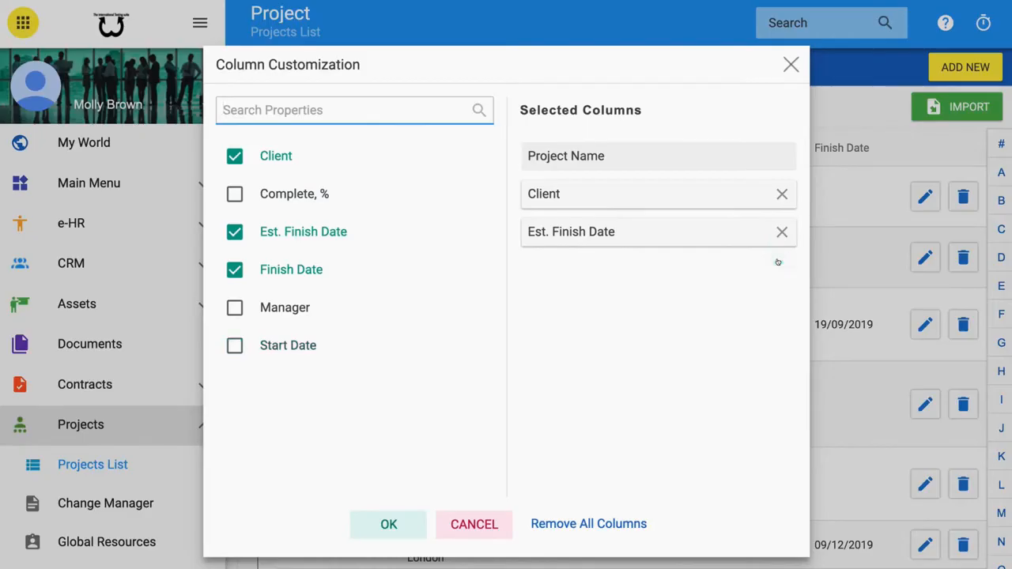
left_click(782, 232)
left_click(410, 520)
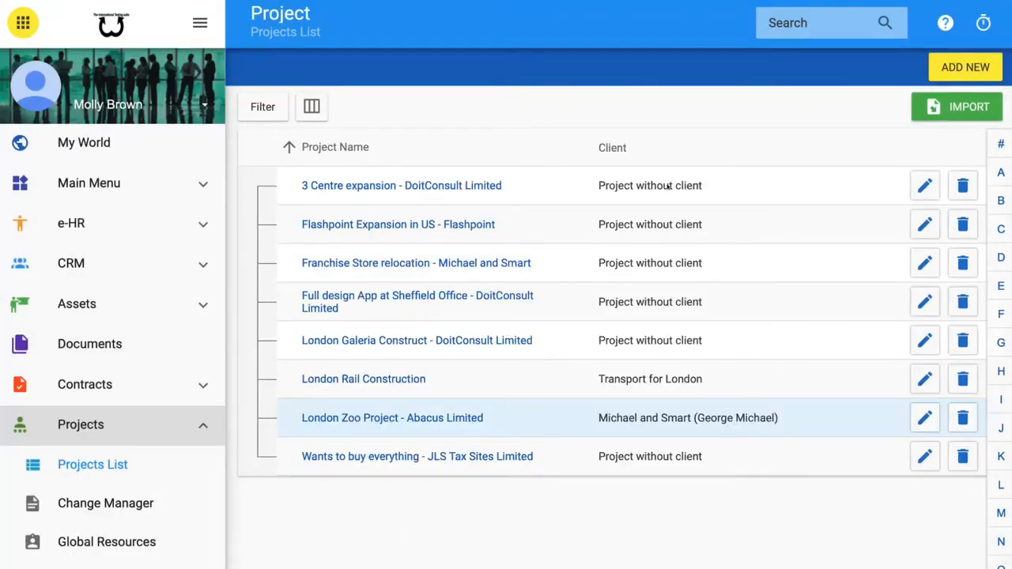
- Open the London Zoo Project - Abacus Limited and review its project information and budget
left_click(446, 419)
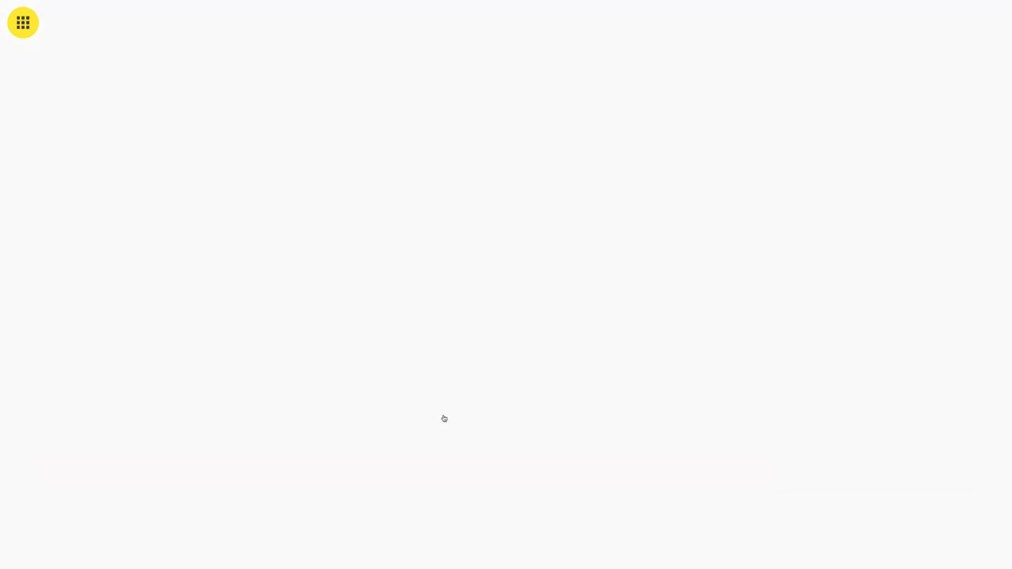
scroll(499, 355, "down", 2)
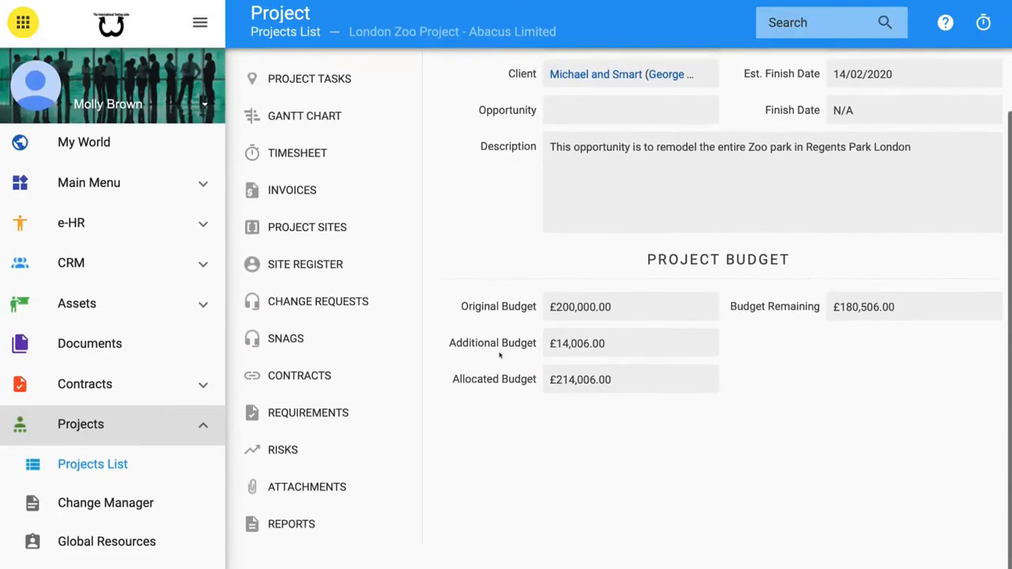
scroll(500, 356, "up", 2)
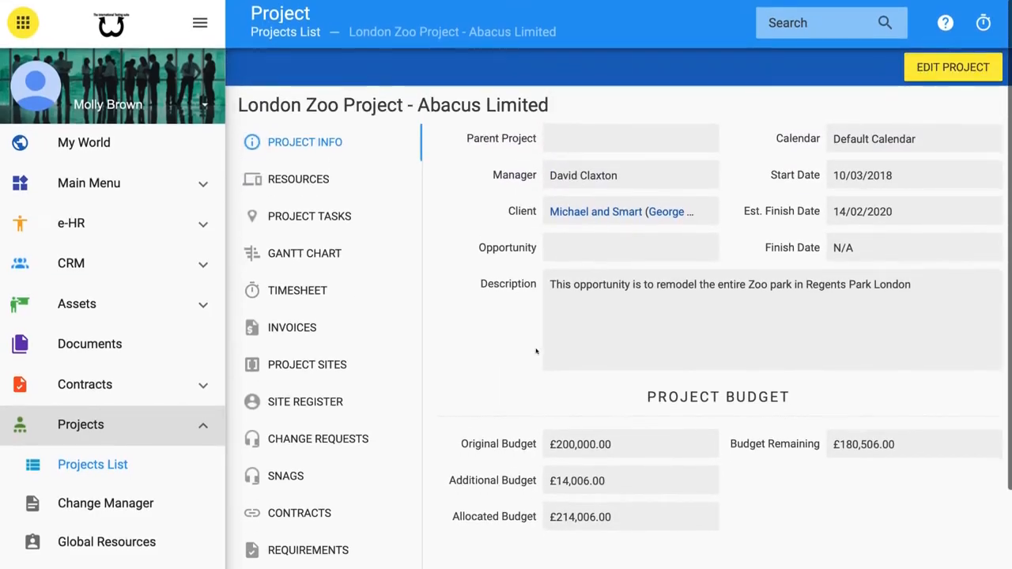
scroll(266, 361, "down", 2)
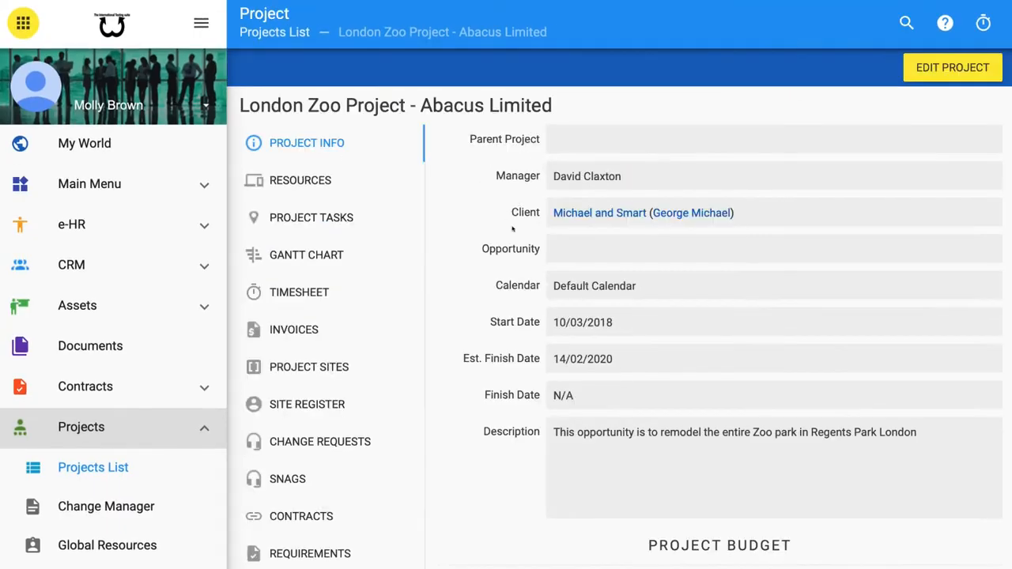
- Inspect the project's client company record, then view the project's tasks and return to its project info
left_click(589, 212)
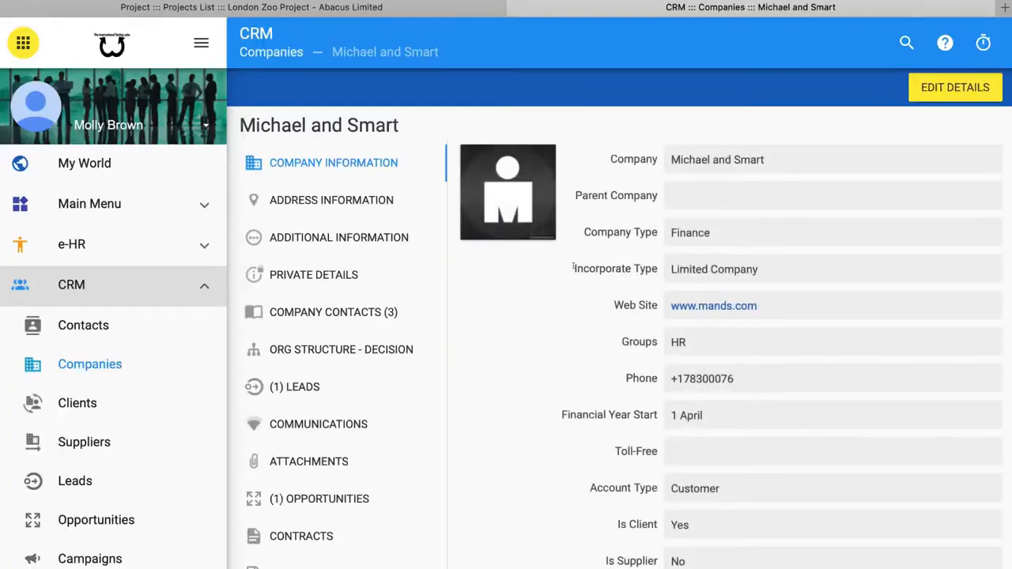
key("super+w")
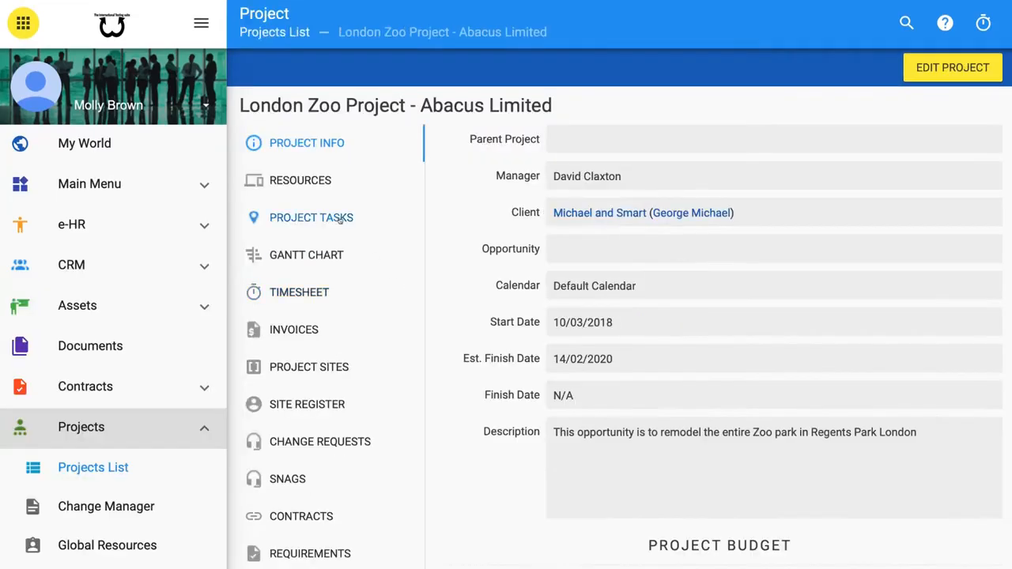
left_click(340, 218)
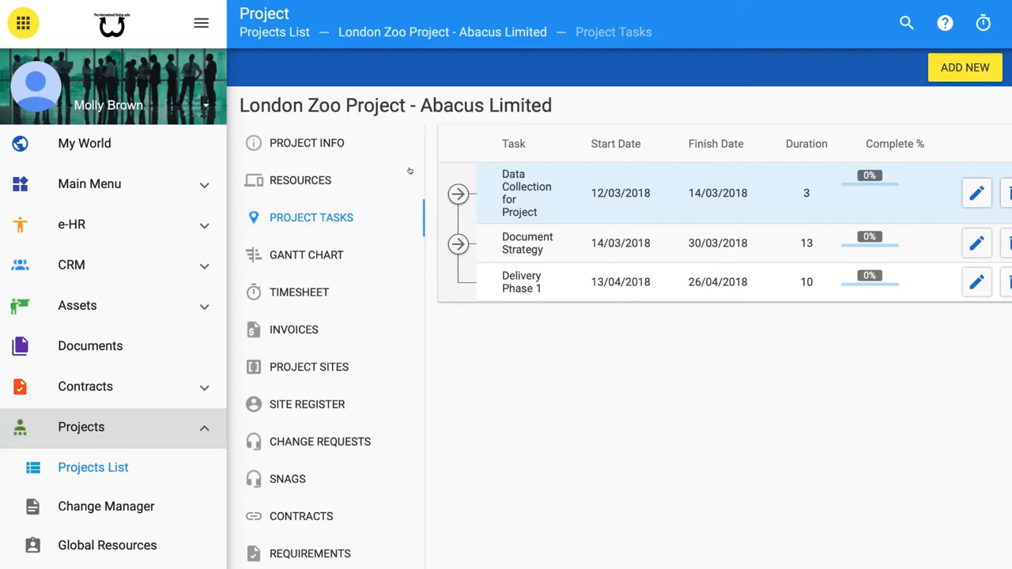
left_click(324, 142)
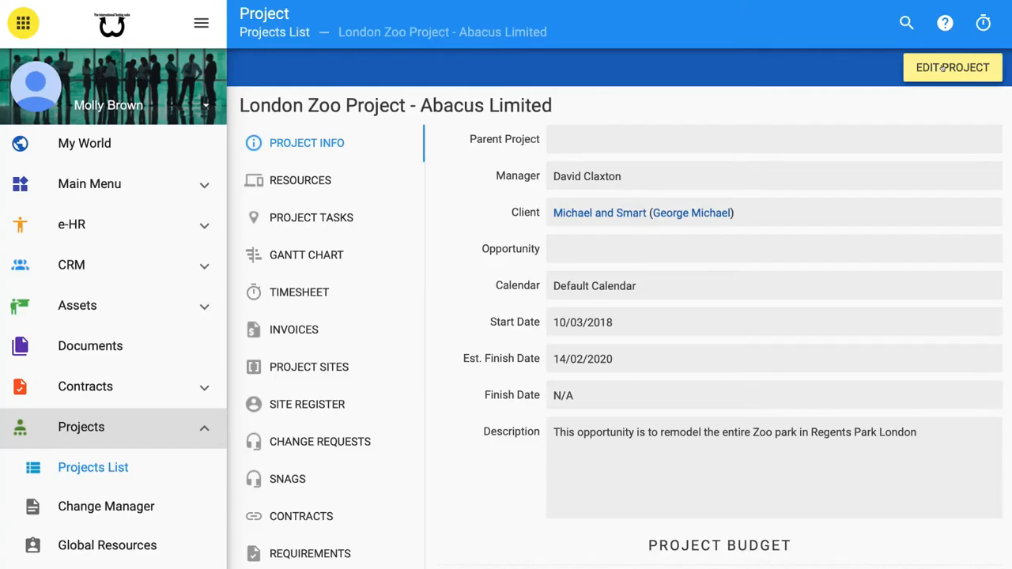
- Return to the Projects List and scroll through the projects
left_click(294, 32)
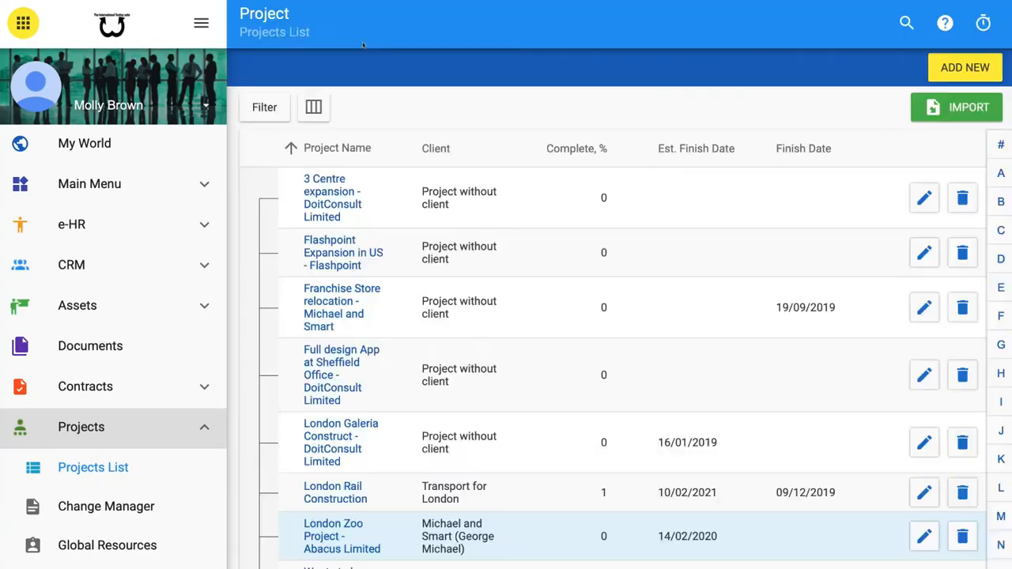
scroll(397, 178, "down", 2)
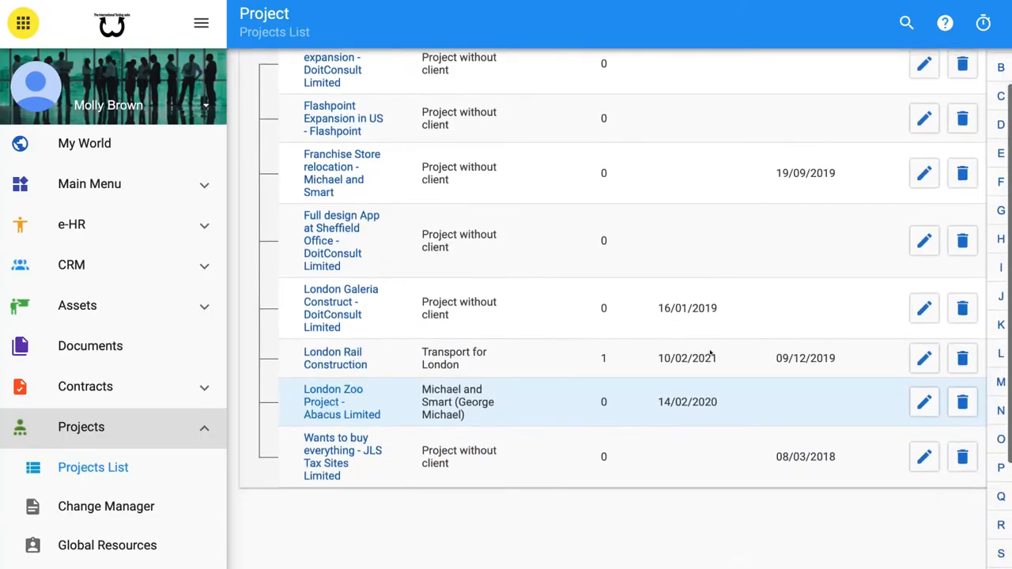
left_click(916, 358)
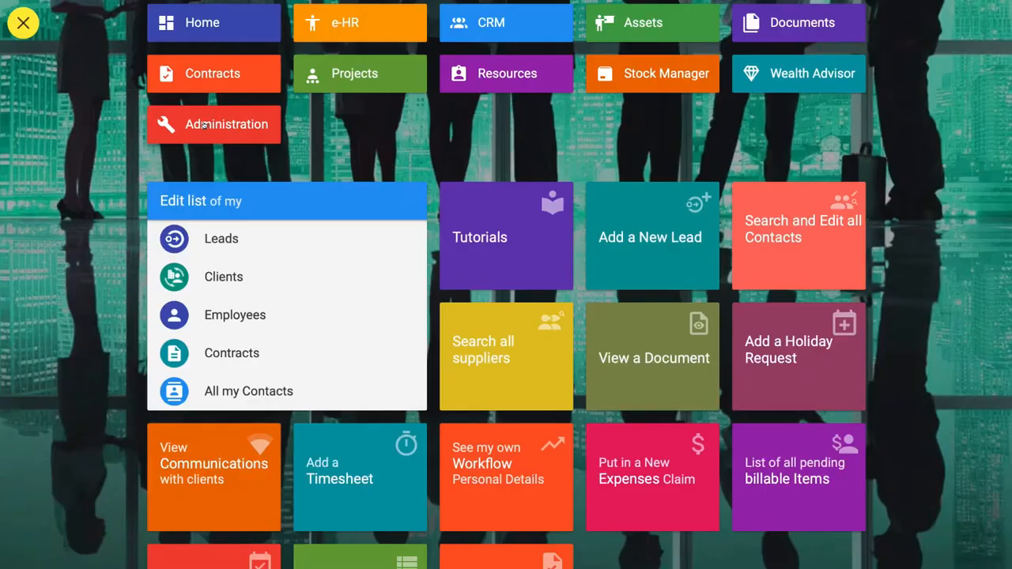
- Open Administration and view the Projects Admin section
left_click(204, 125)
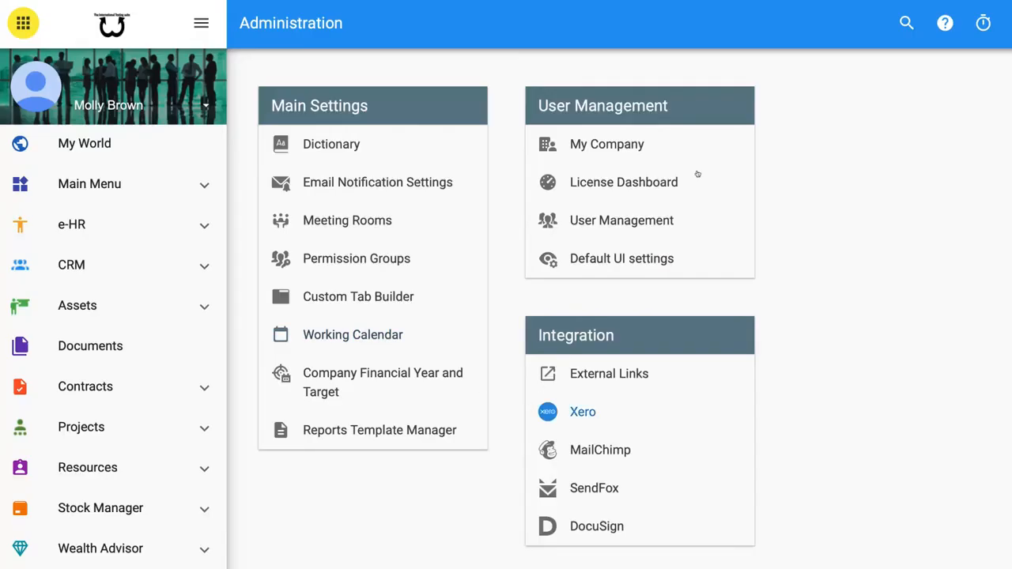
scroll(140, 472, "down", 6)
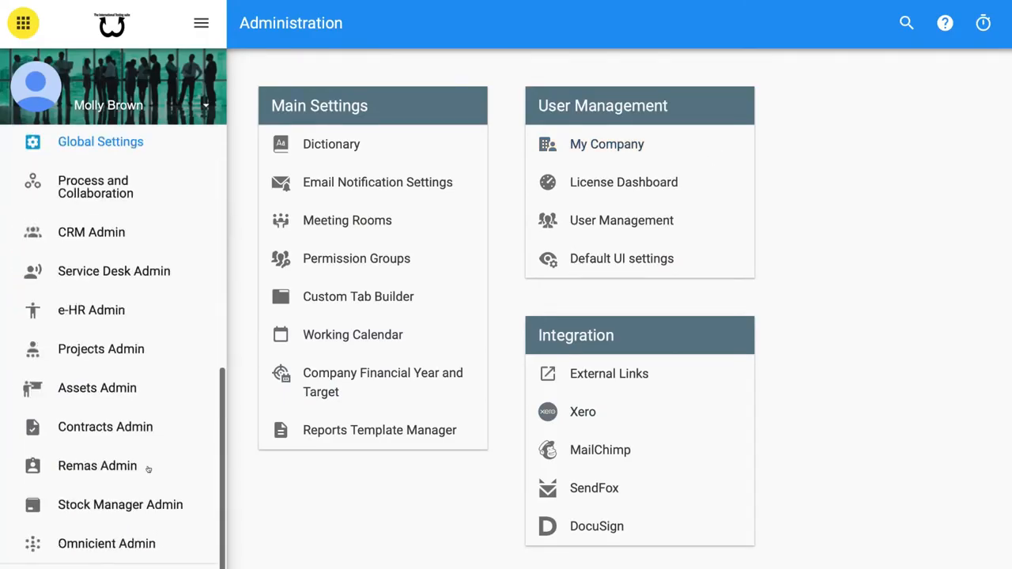
left_click(96, 350)
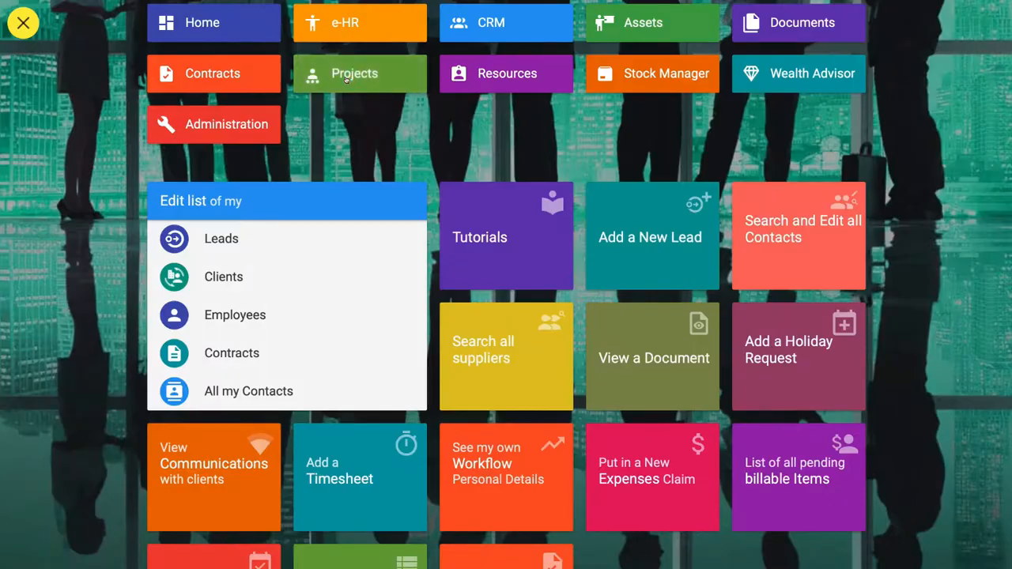
- Go back to the Projects module and open the Projects List
left_click(346, 79)
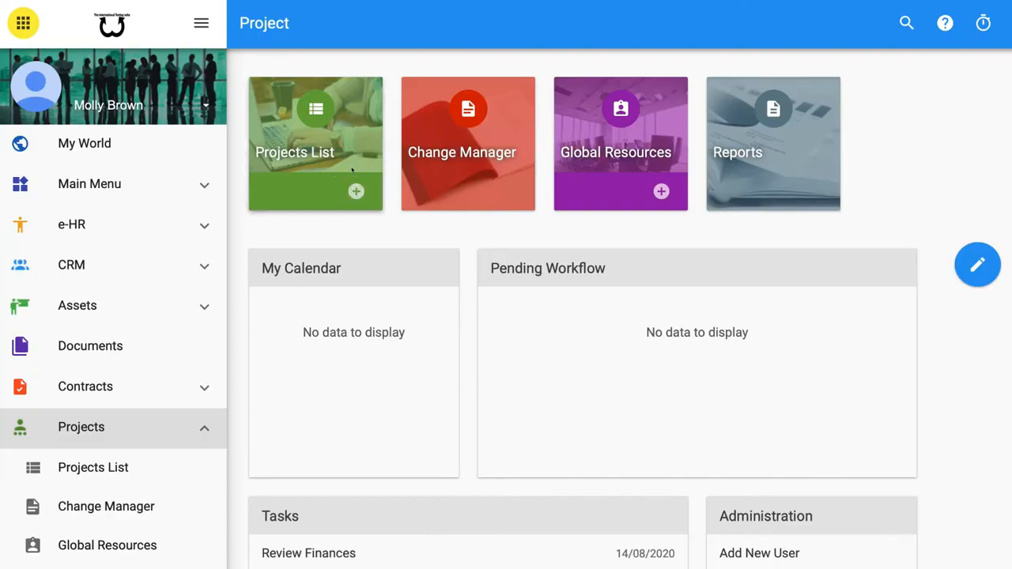
left_click(354, 201)
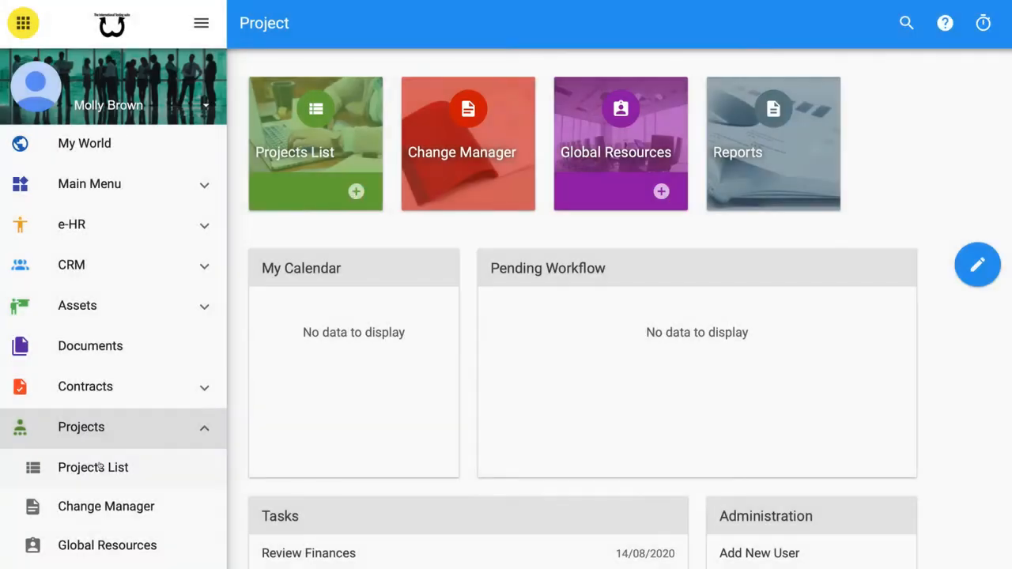
left_click(100, 466)
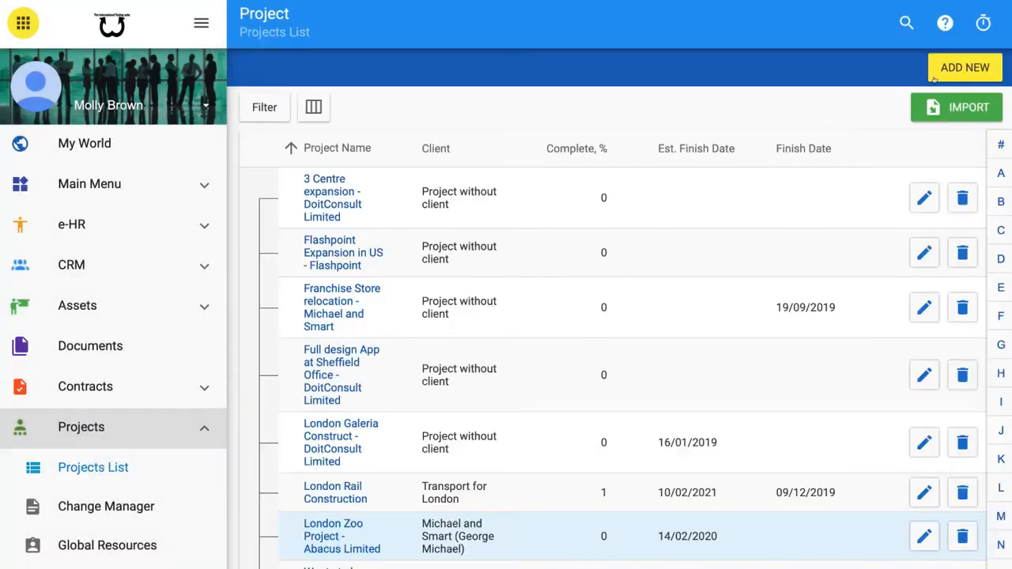
- Start adding a new project and name it unique name
left_click(960, 67)
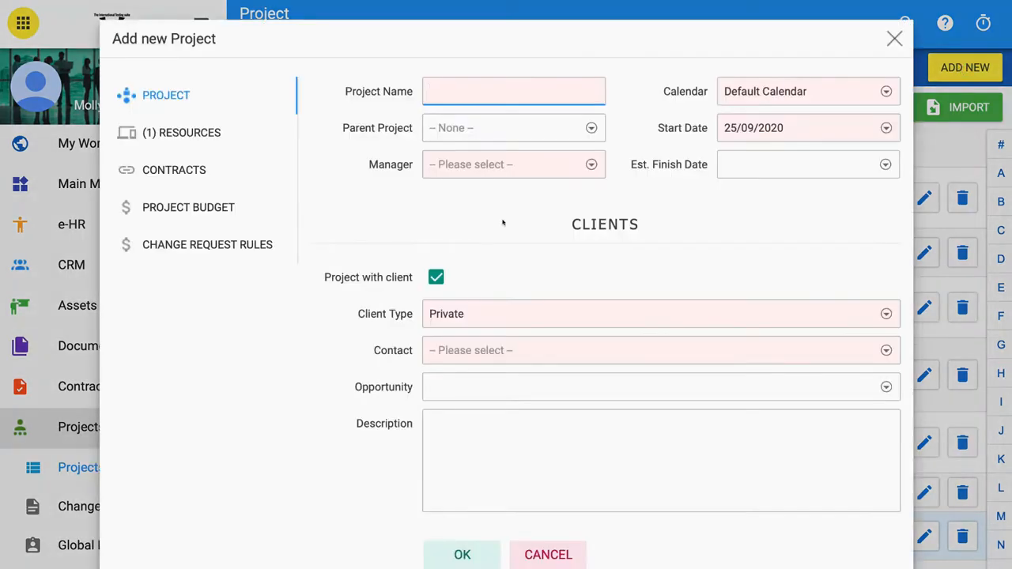
left_click(502, 223)
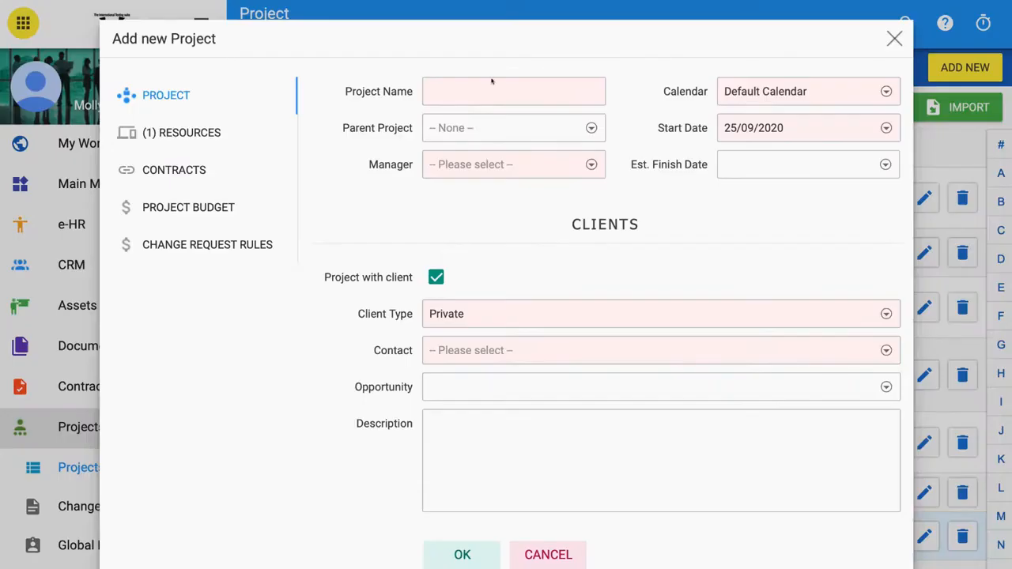
left_click(492, 91)
type("un")
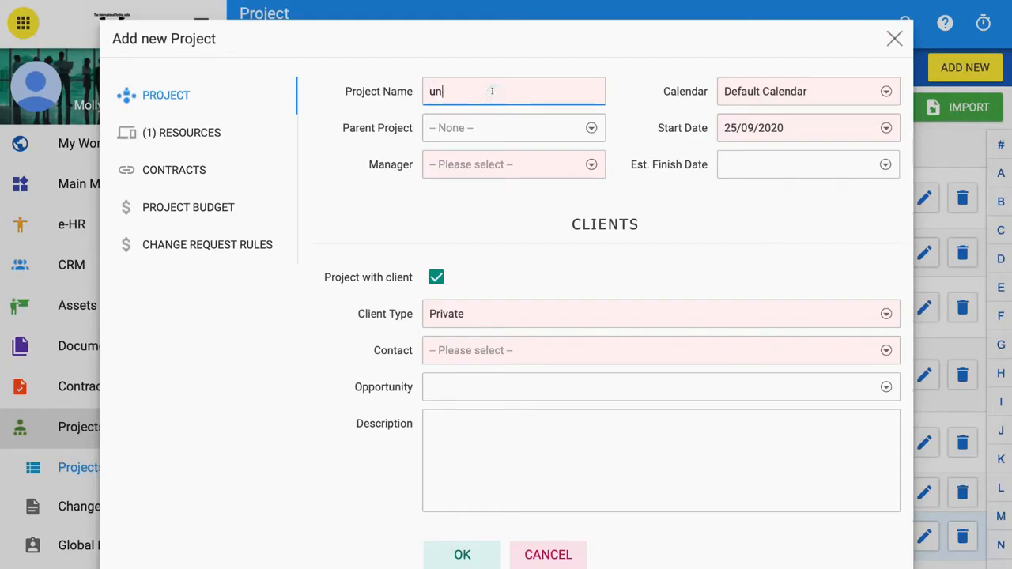
type("ique name")
left_click(469, 192)
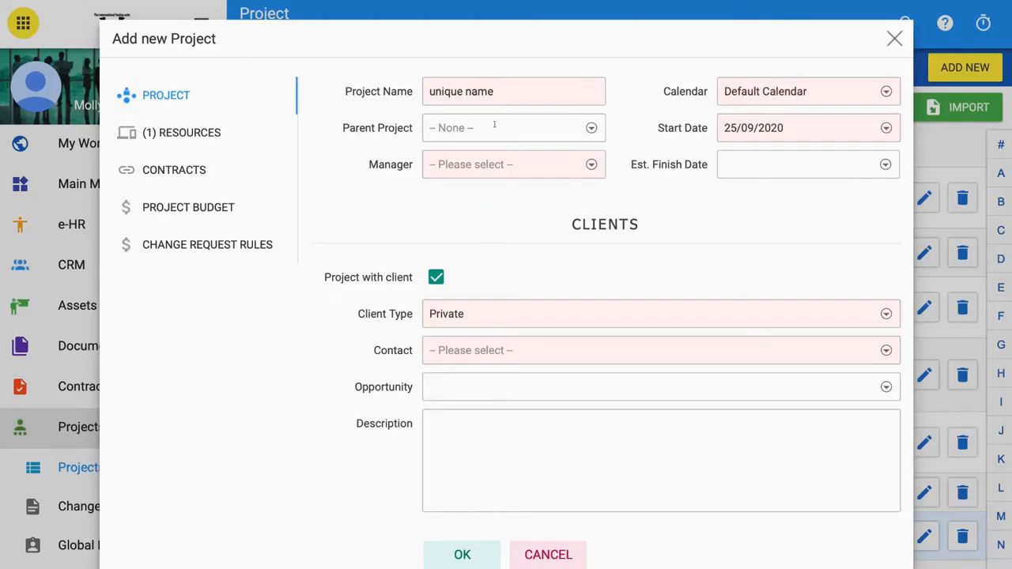
- Set the new project's parent project to London Rail Construction
left_click(592, 128)
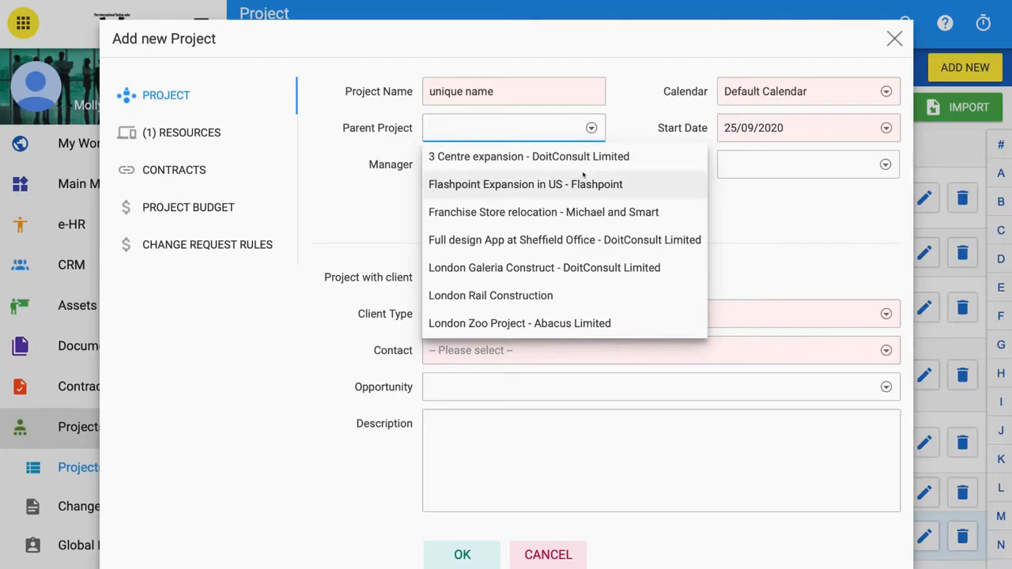
scroll(583, 173, "down", 1)
scroll(586, 170, "up", 1)
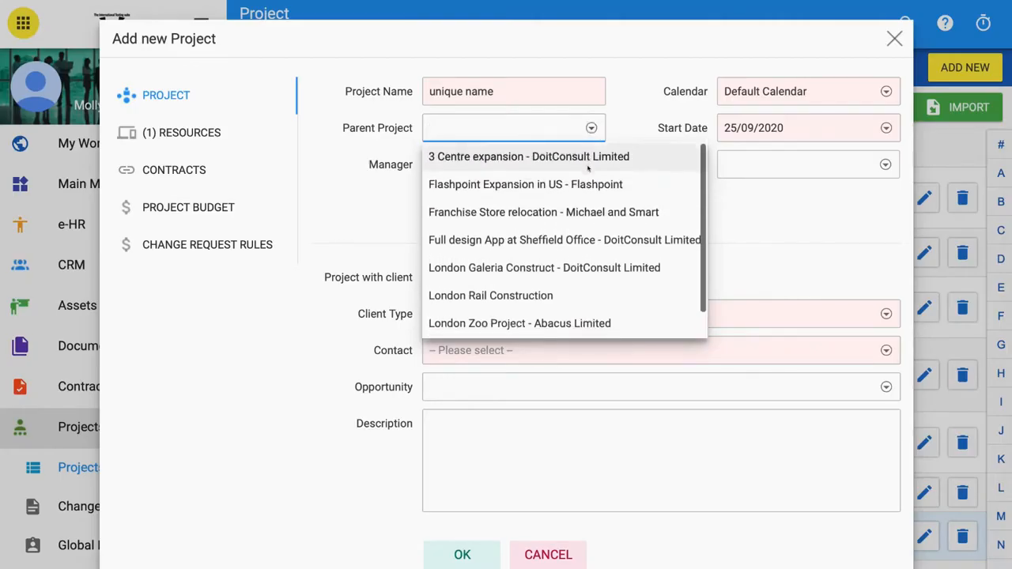
left_click(506, 295)
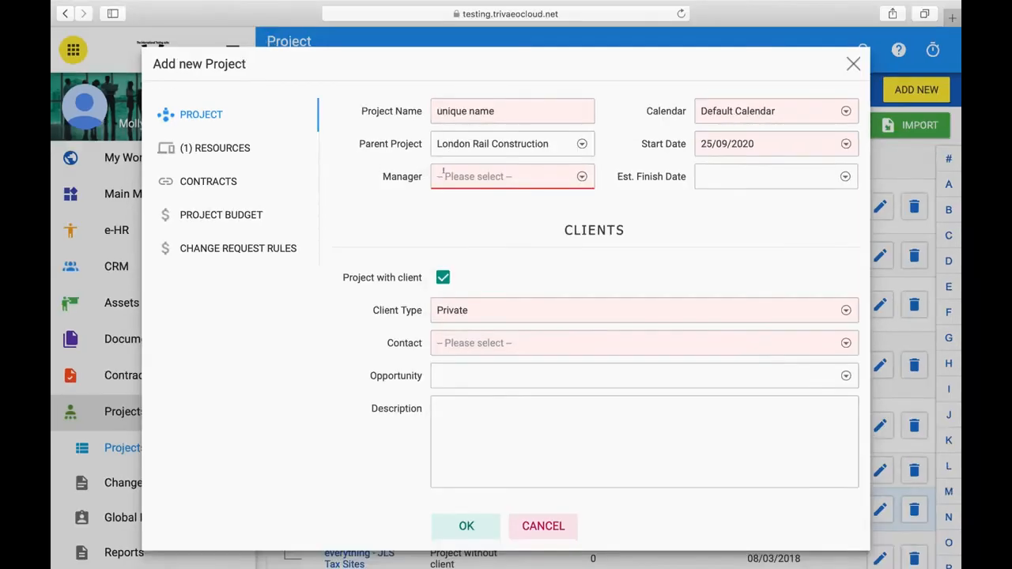
- Select the logged-in user as the new project's manager
left_click(566, 181)
scroll(511, 267, "down", 10)
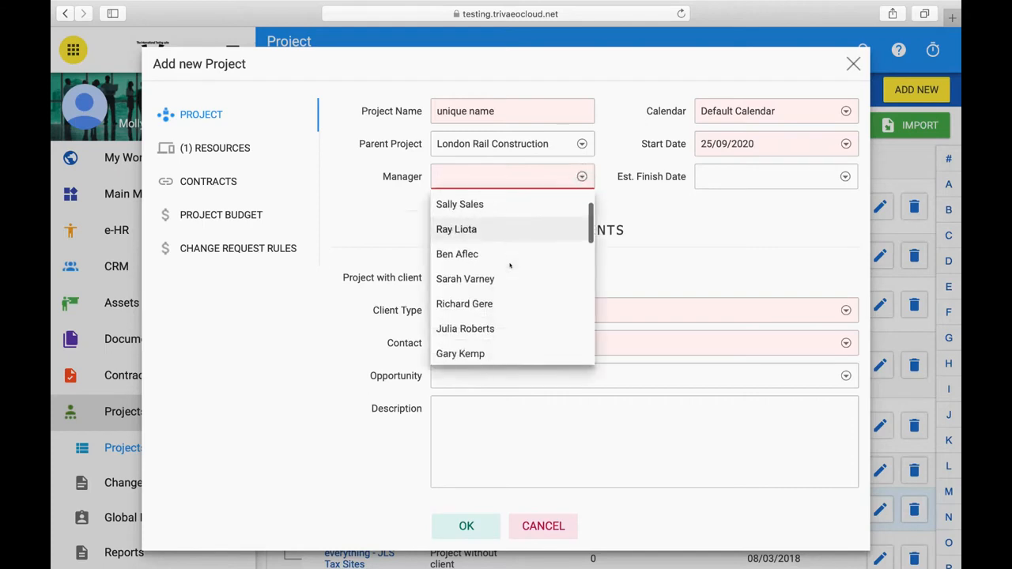
scroll(511, 266, "up", 10)
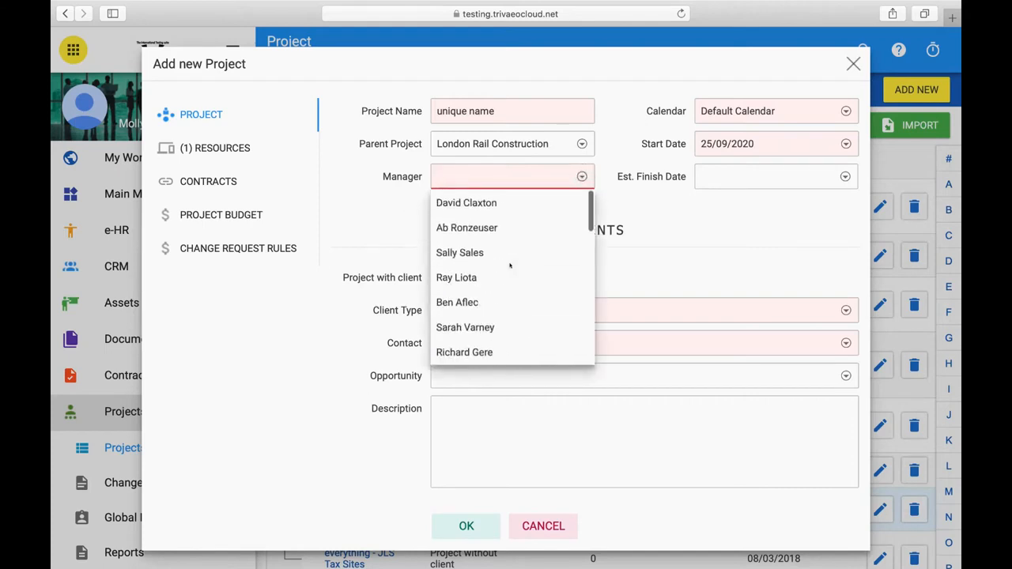
scroll(510, 266, "down", 2)
scroll(510, 266, "down", 5)
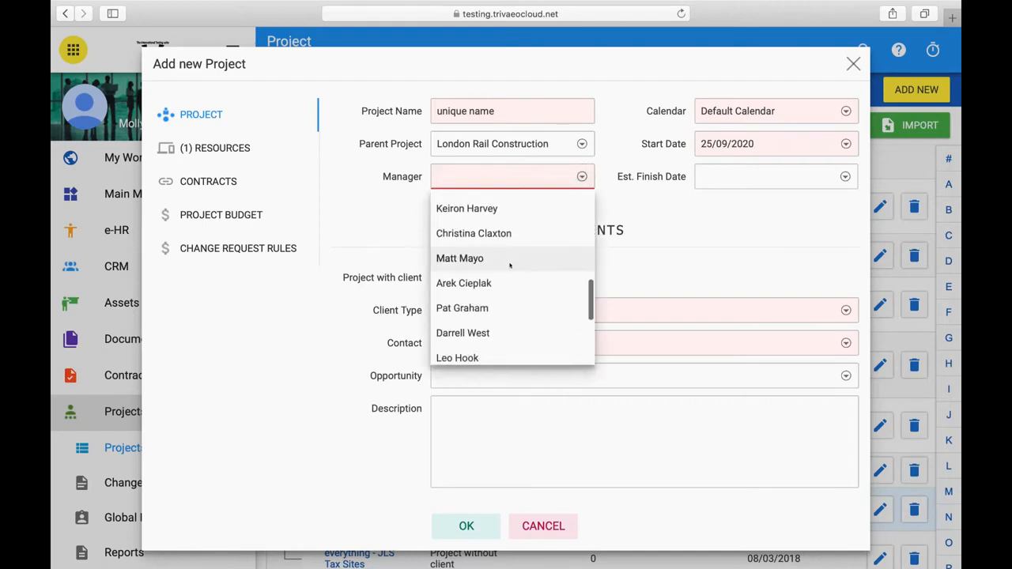
scroll(498, 273, "down", 5)
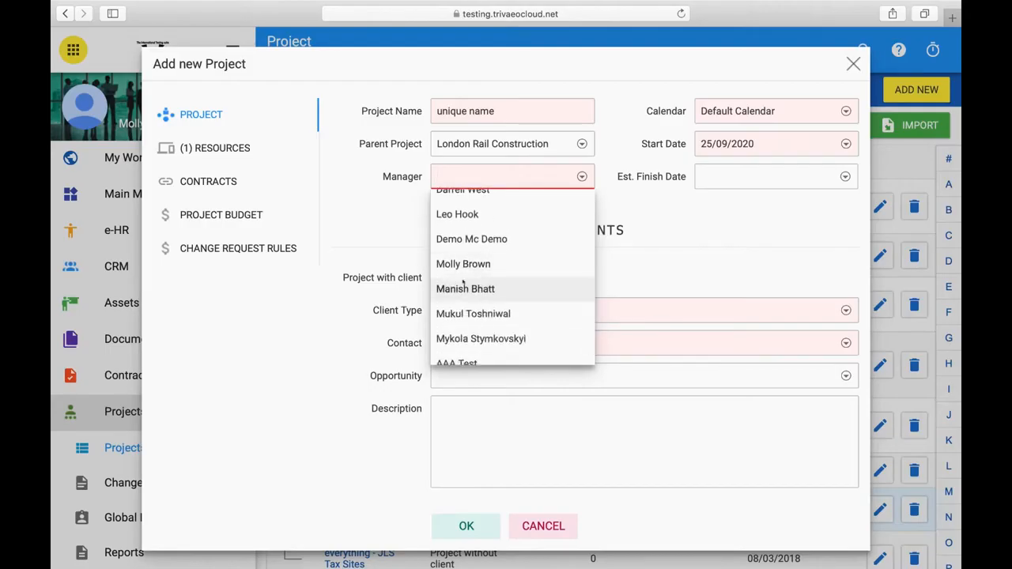
left_click(474, 263)
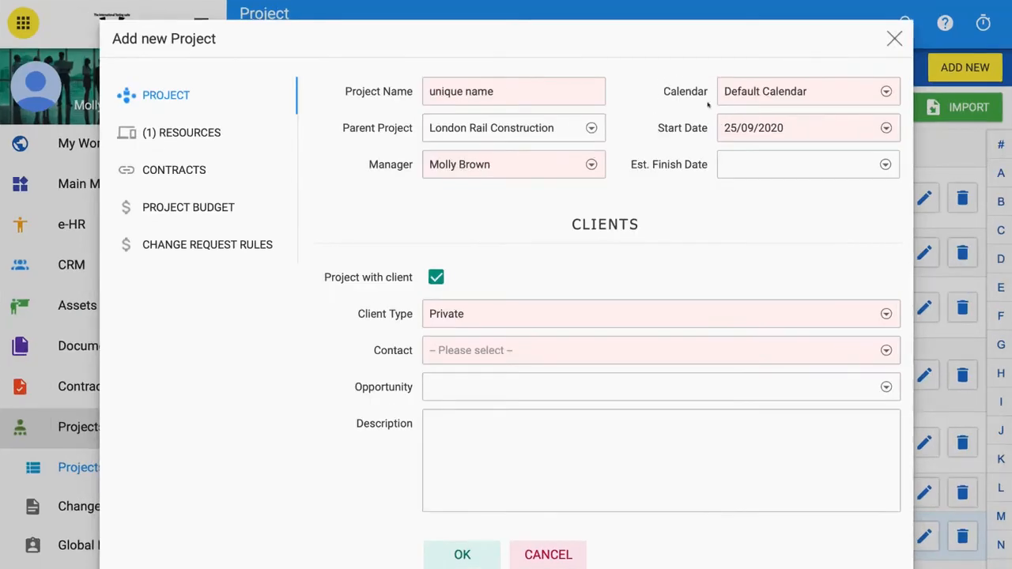
- Check the calendar options and set the project's start date to 28/09/2020
left_click(883, 92)
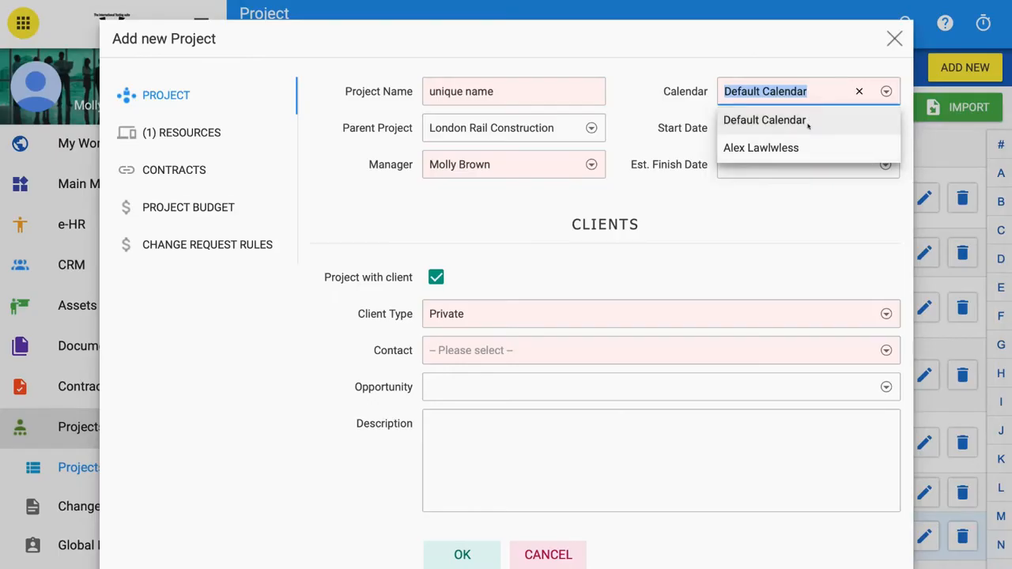
left_click(886, 91)
left_click(717, 235)
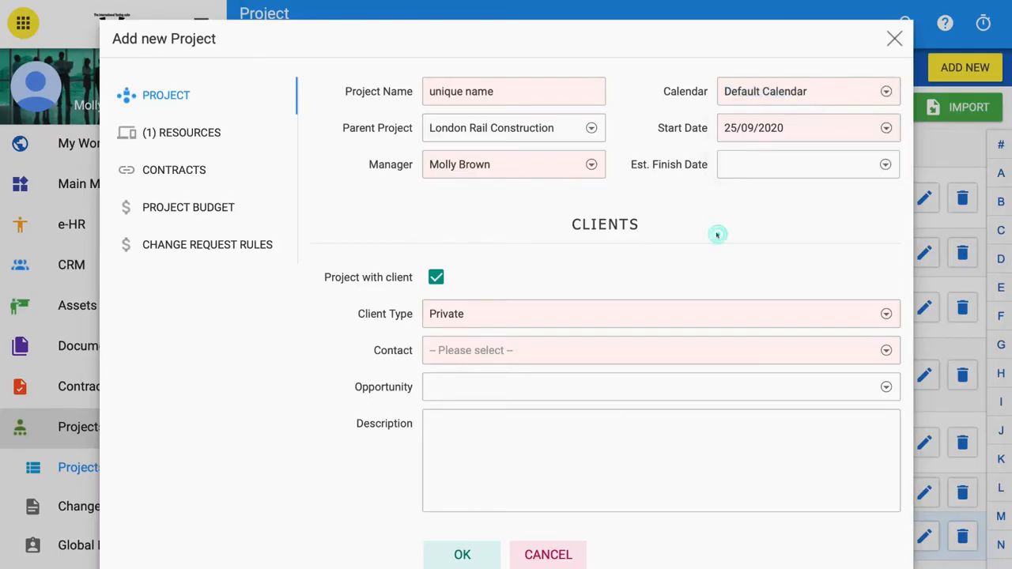
left_click(886, 127)
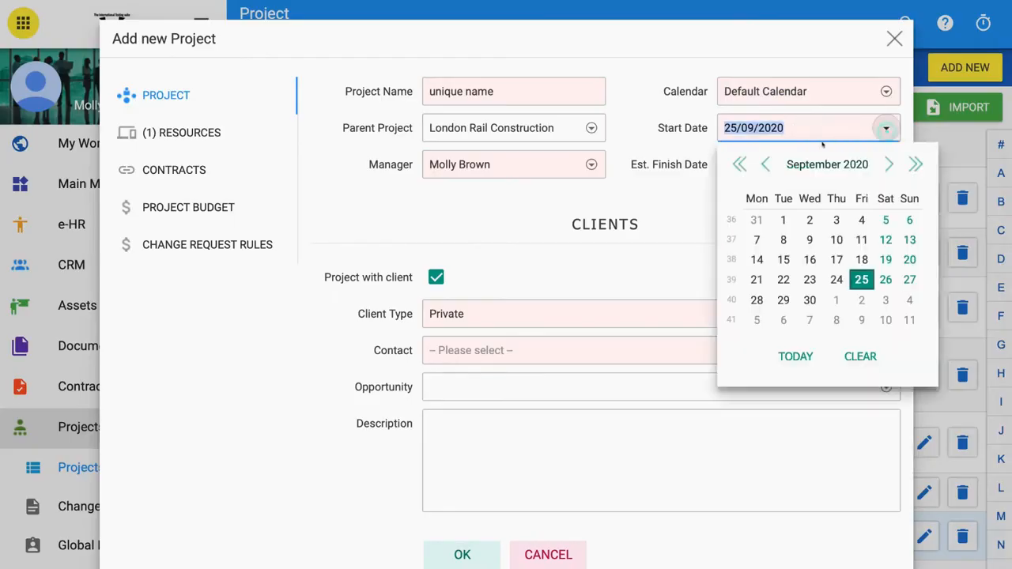
left_click(755, 299)
left_click(729, 230)
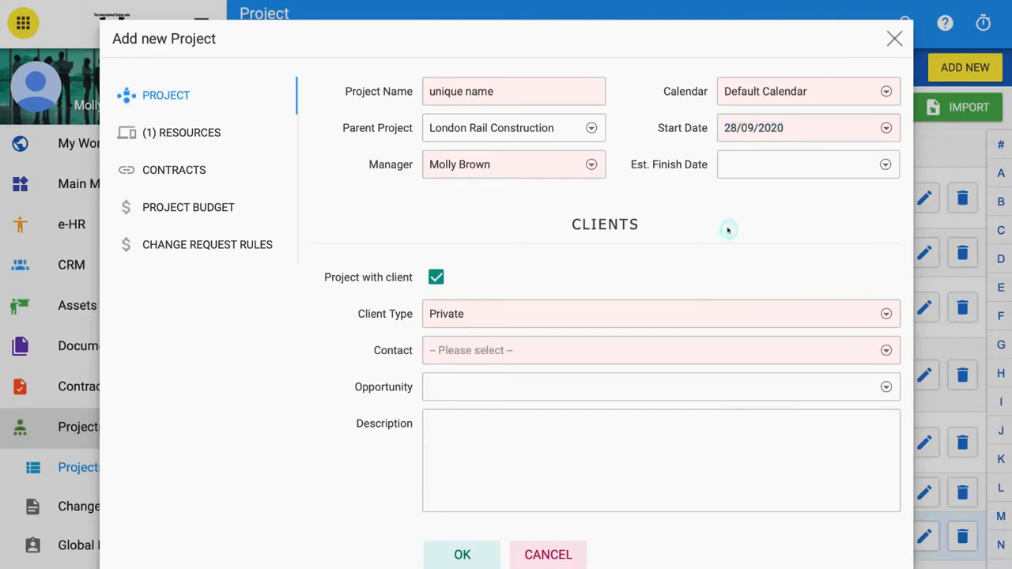
- Set the project's estimated finish date to 31/12/2020
left_click(886, 163)
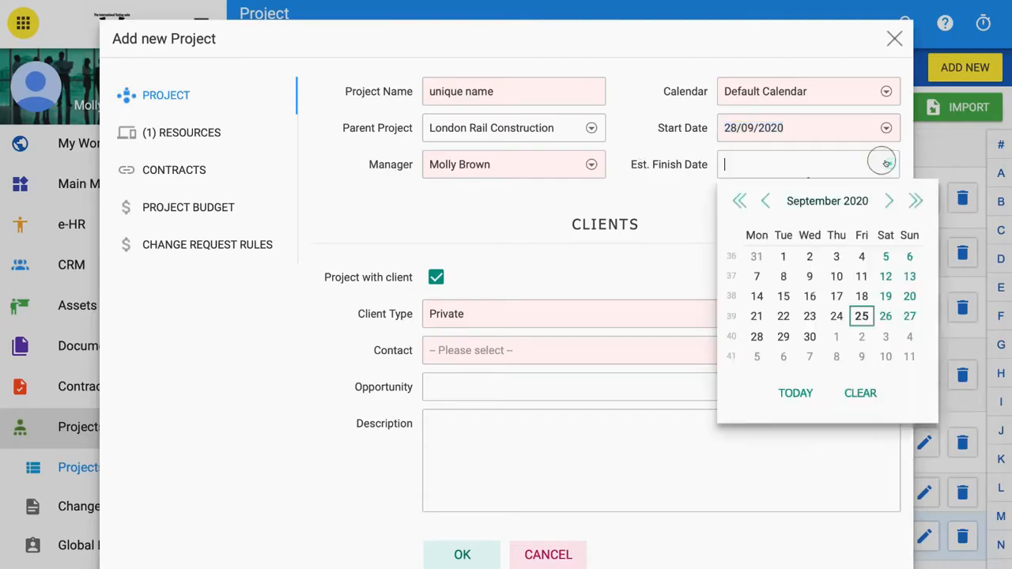
left_click(887, 202)
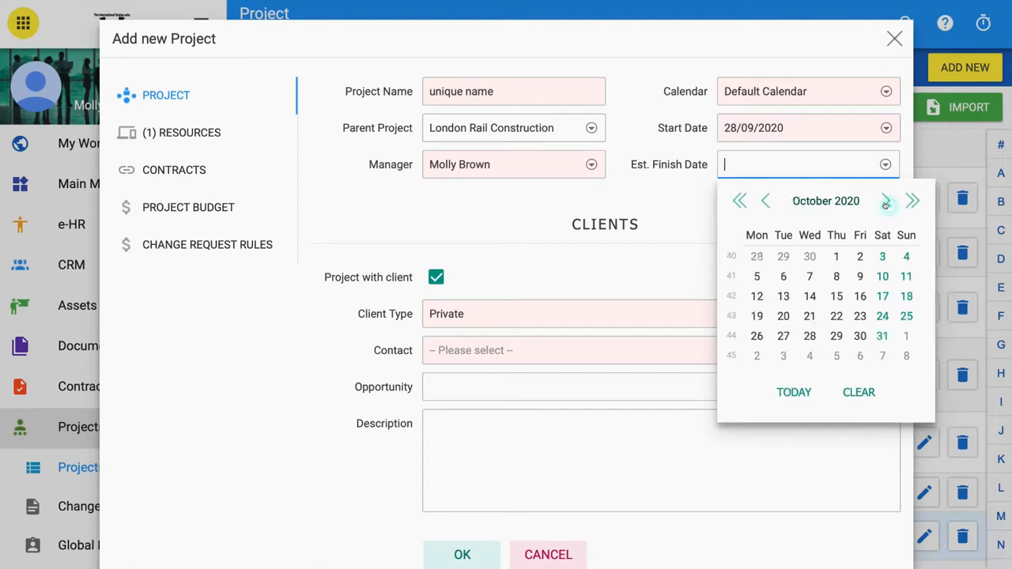
left_click(886, 202)
left_click(886, 203)
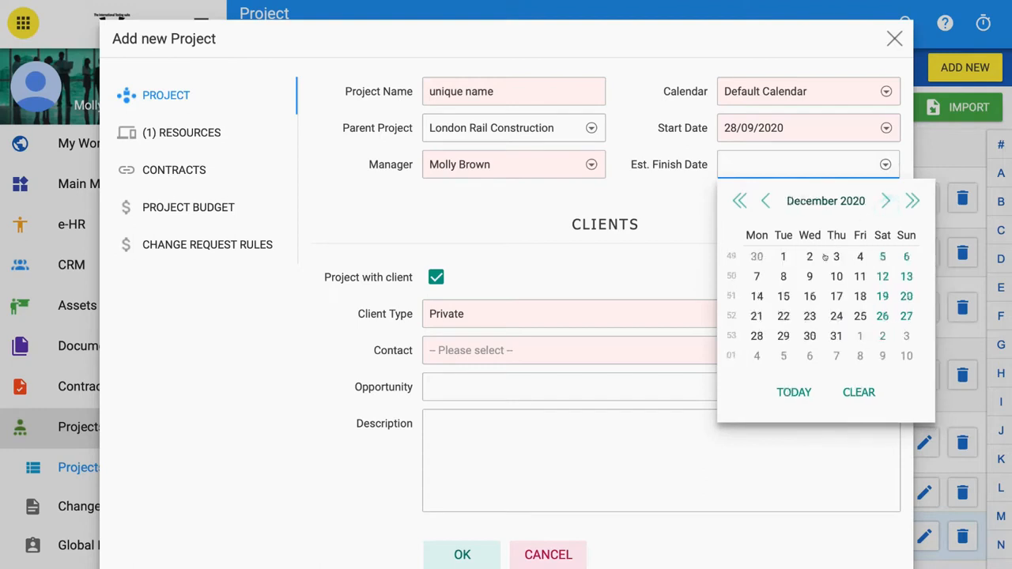
left_click(836, 336)
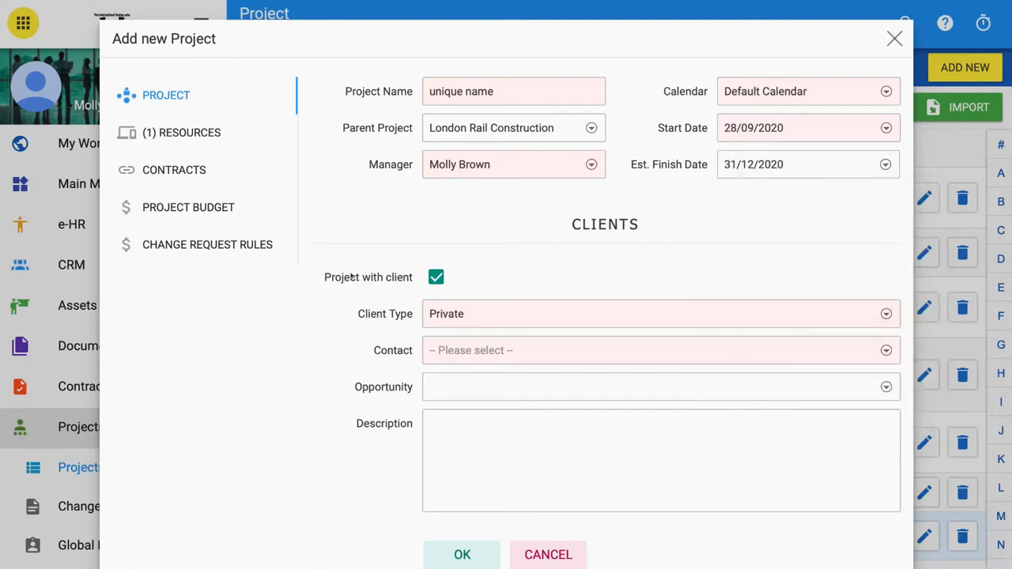
- Toggle the project-with-client option and try the Internal client type, browsing its client list
left_click(436, 278)
left_click(436, 278)
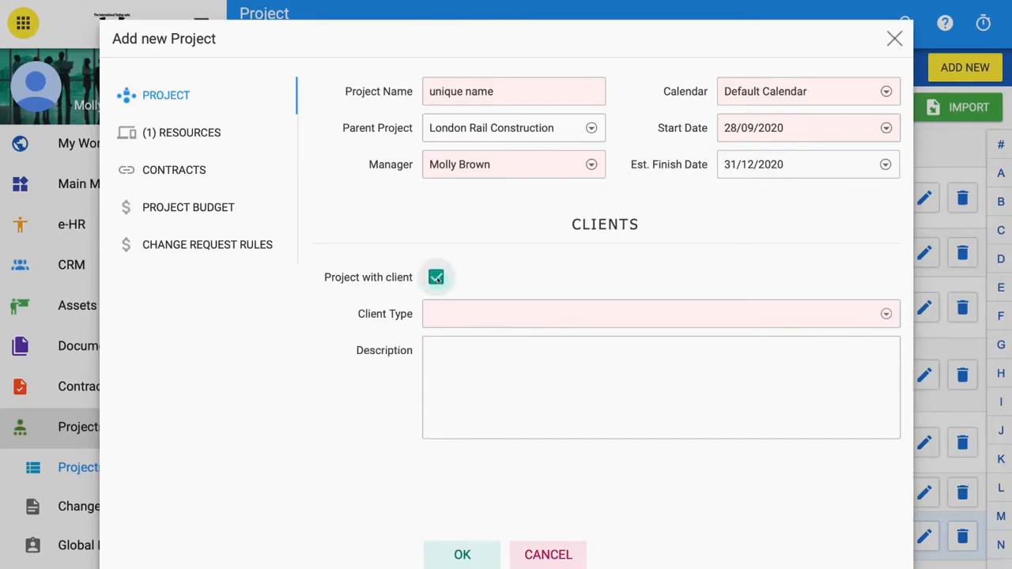
left_click(886, 314)
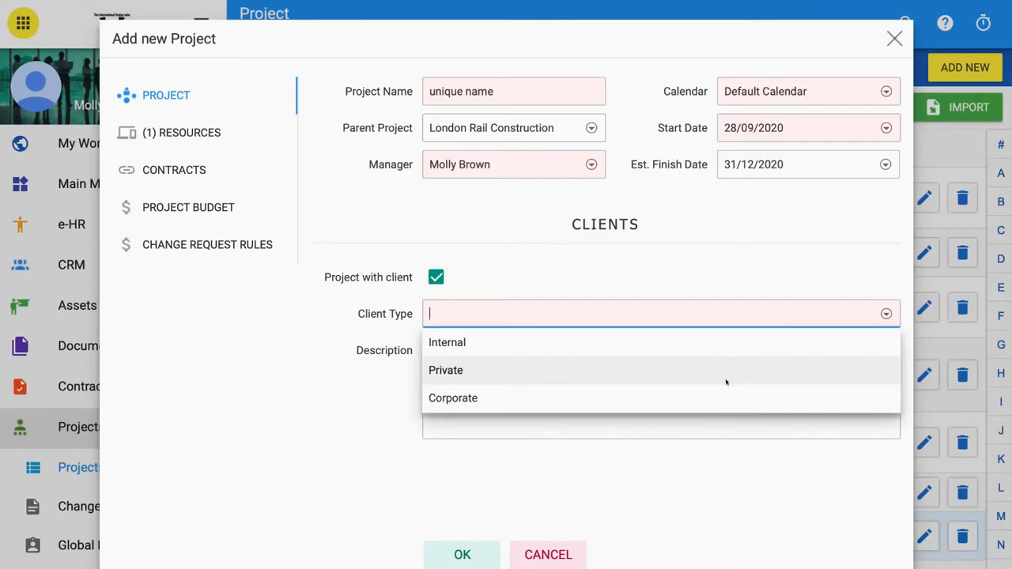
left_click(723, 353)
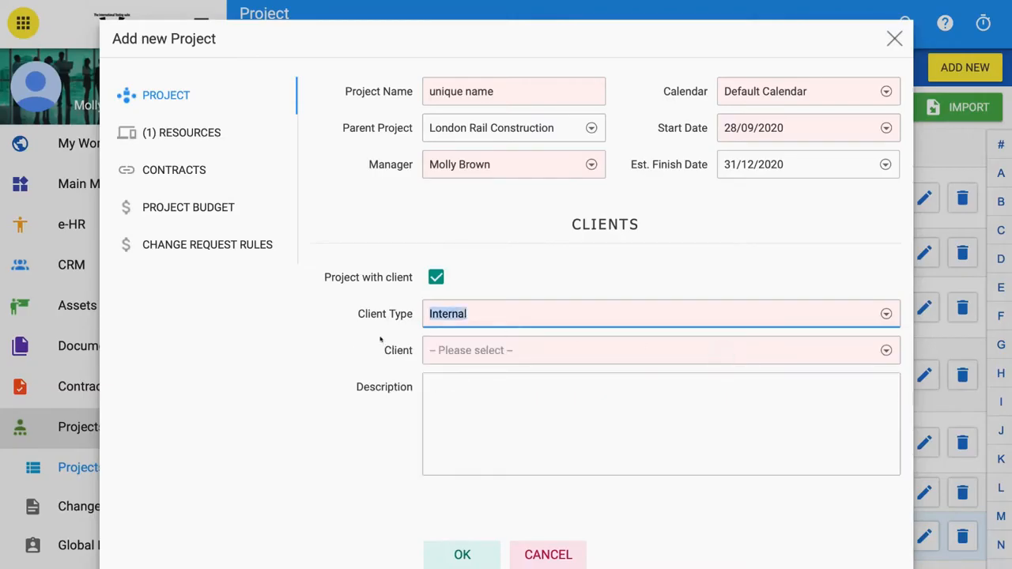
left_click(882, 351)
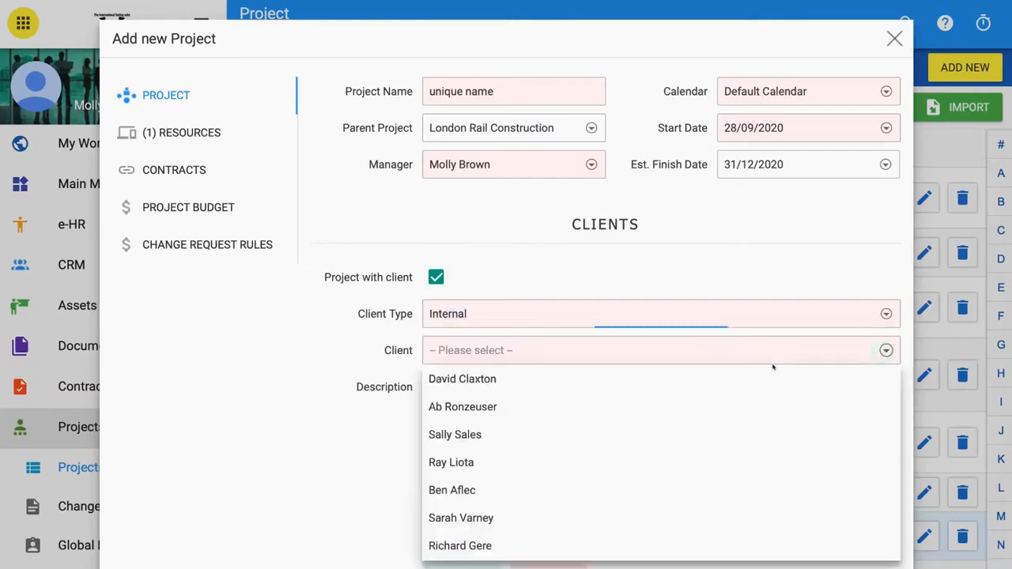
scroll(621, 431, "down", 10)
scroll(621, 432, "up", 10)
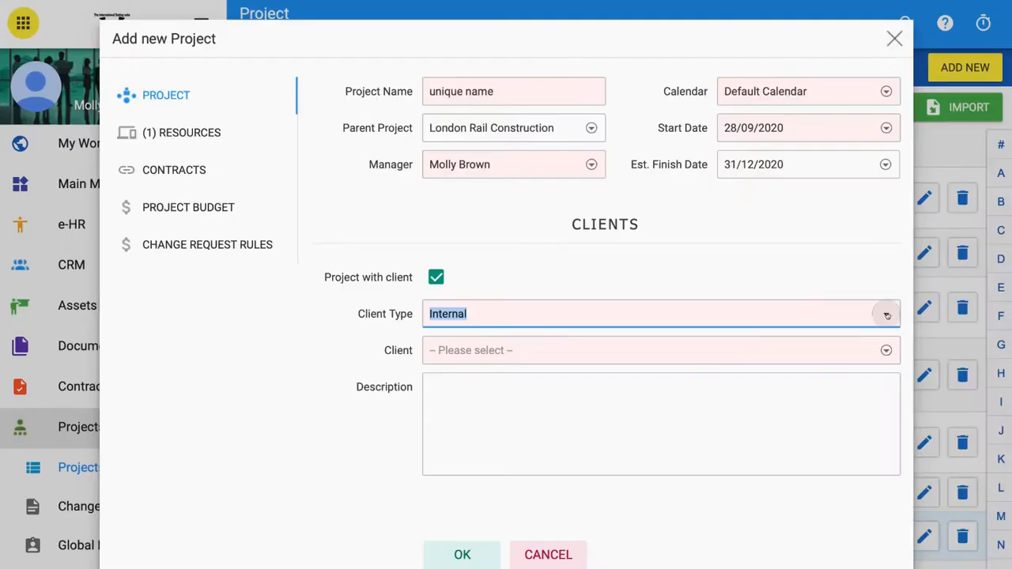
- Set the client type to Private
left_click(886, 314)
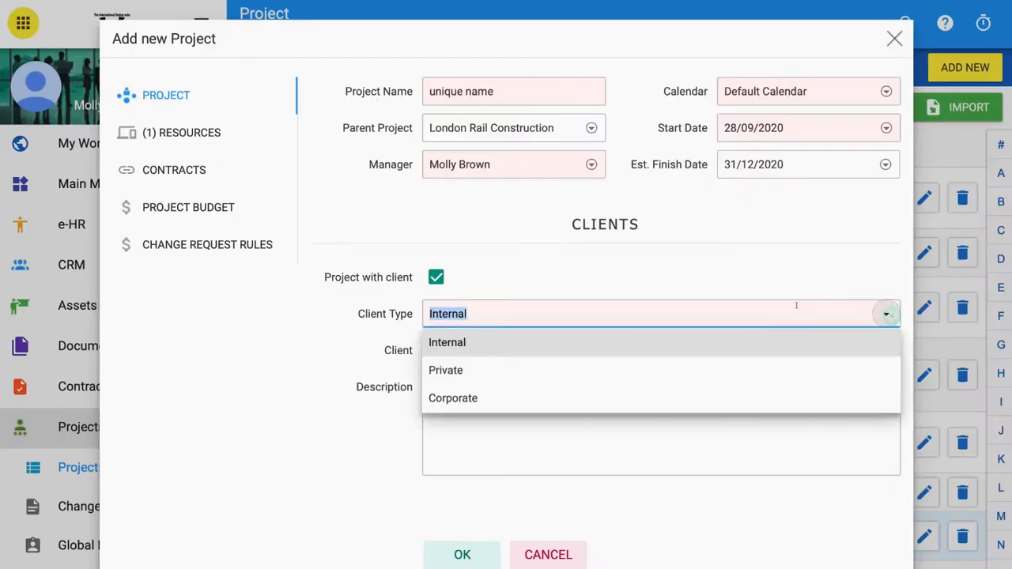
left_click(723, 368)
left_click(380, 383)
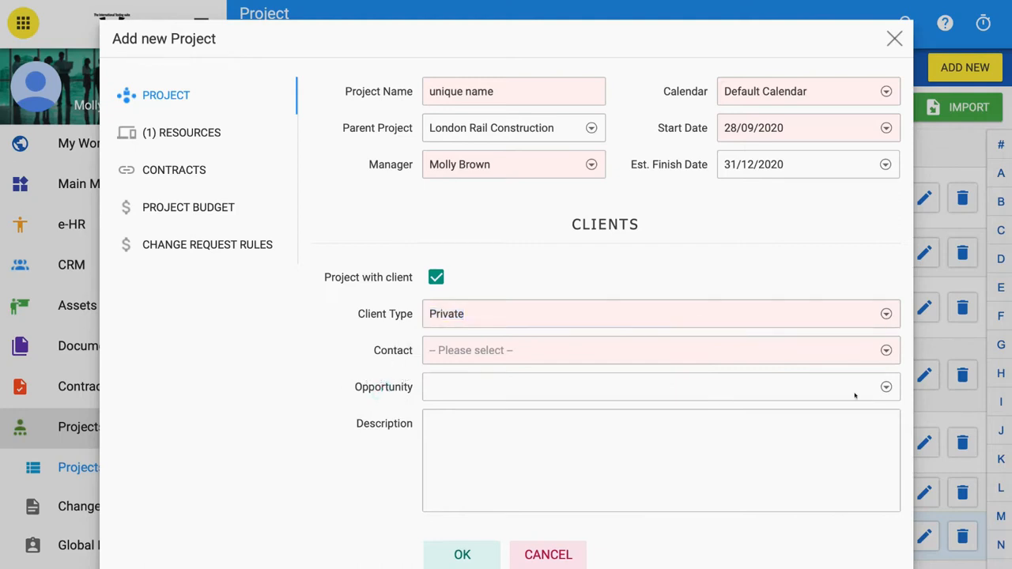
- Browse the opportunity list and enter the description "description added here"
left_click(886, 387)
scroll(721, 434, "down", 5)
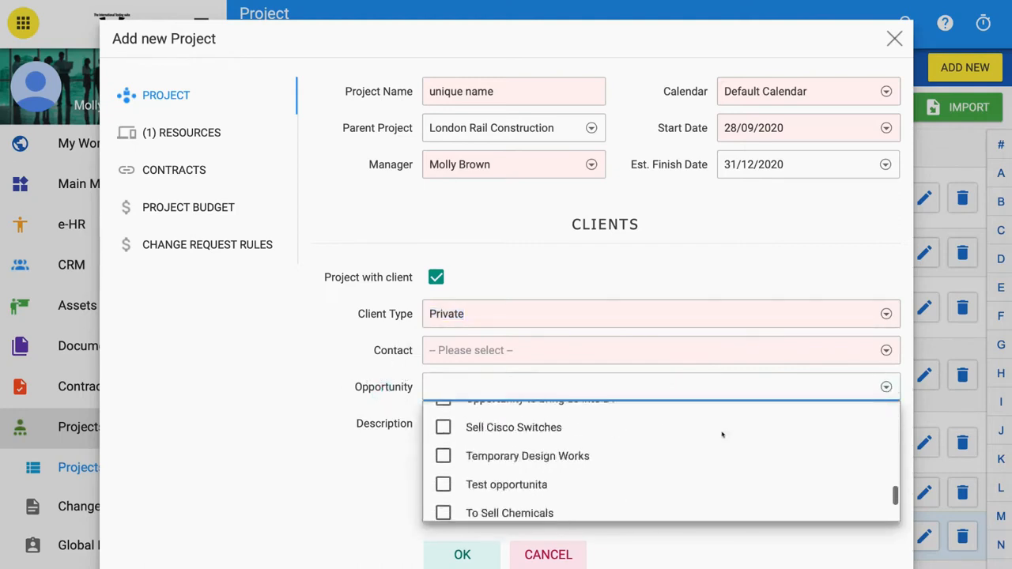
scroll(721, 434, "down", 2)
scroll(723, 435, "up", 10)
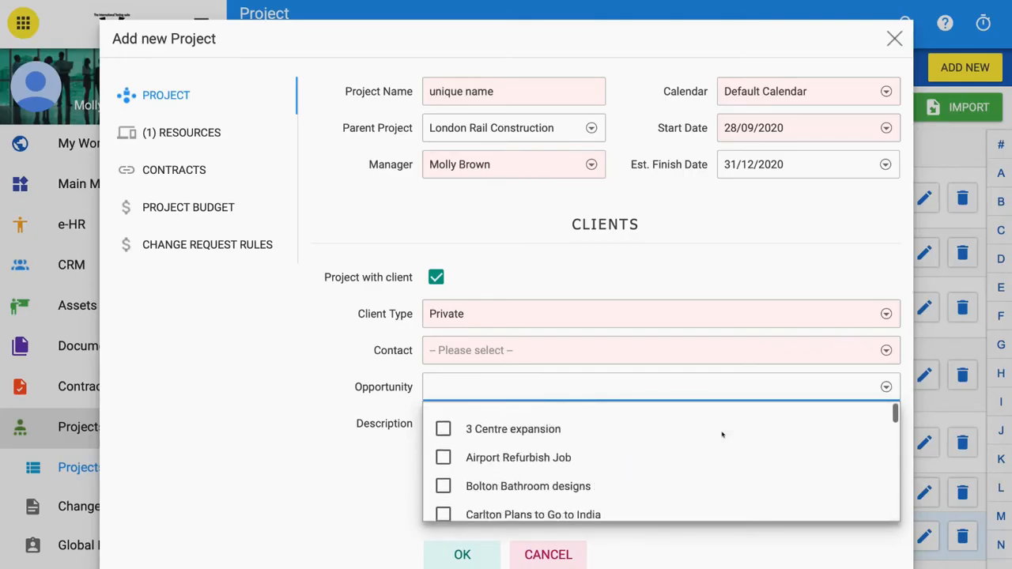
left_click(886, 387)
left_click(457, 431)
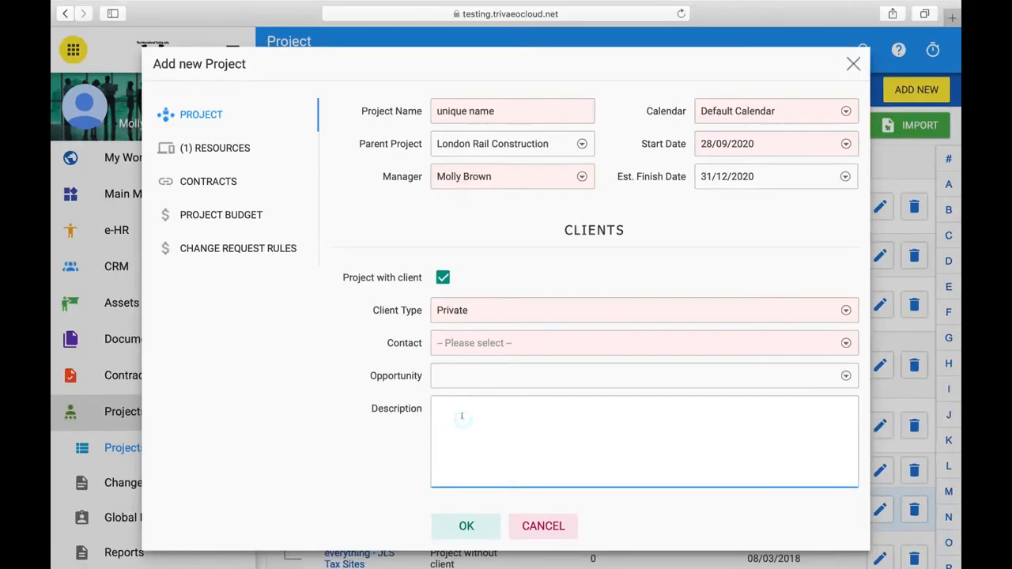
type("description added ")
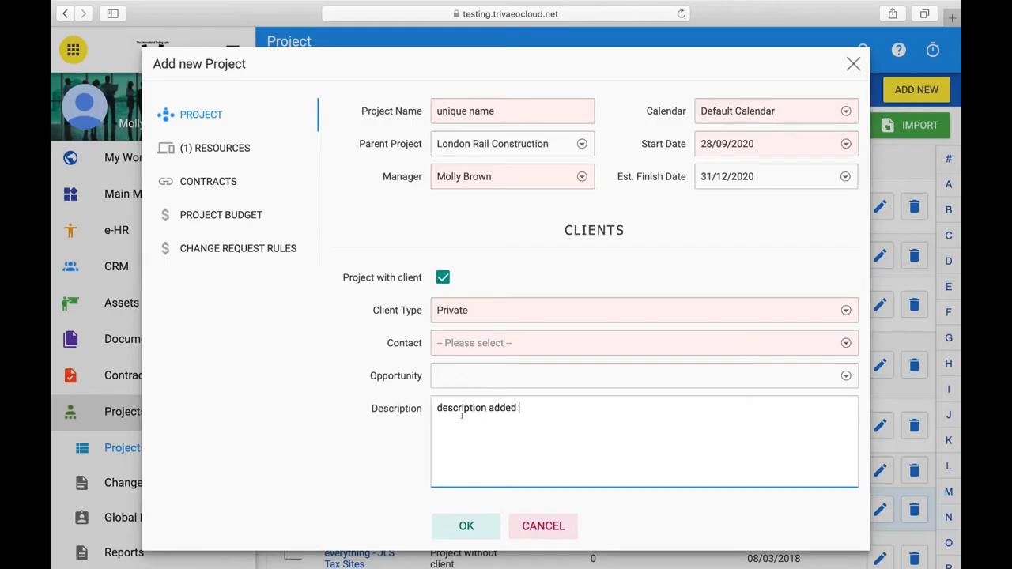
type("here")
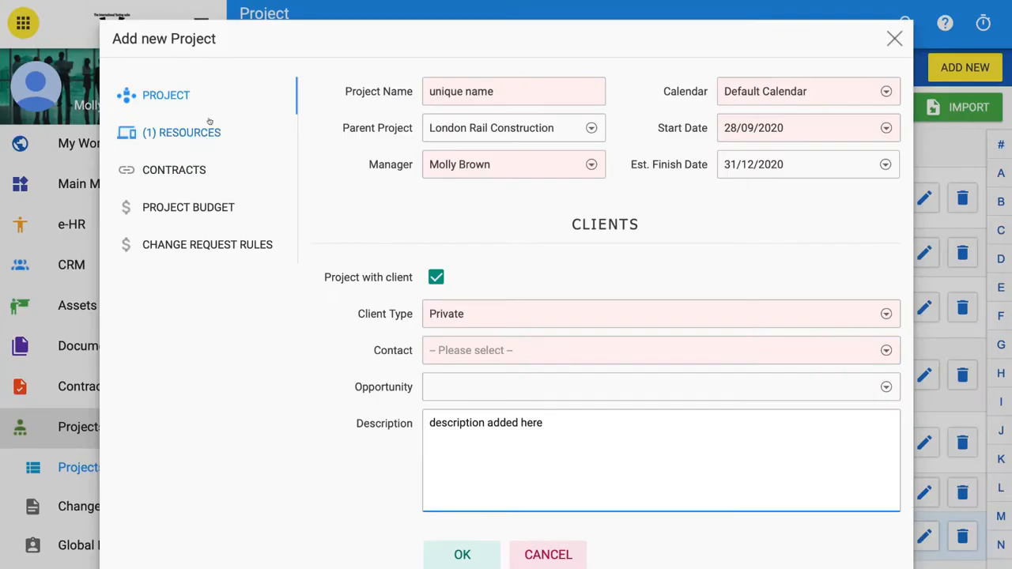
- Try adding a resource with 3 days of spent time and close the form without saving
left_click(181, 132)
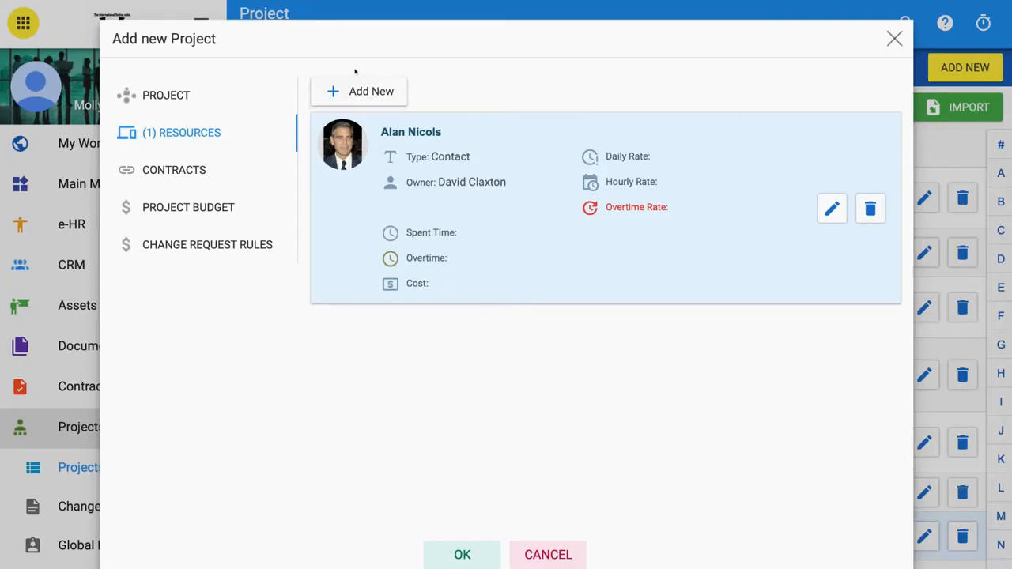
left_click(350, 92)
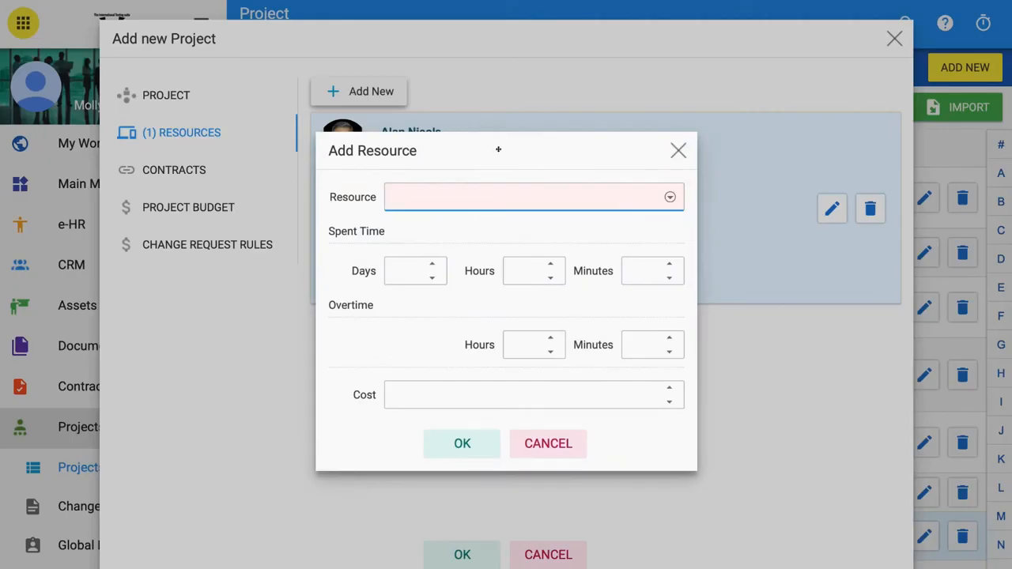
left_click(670, 197)
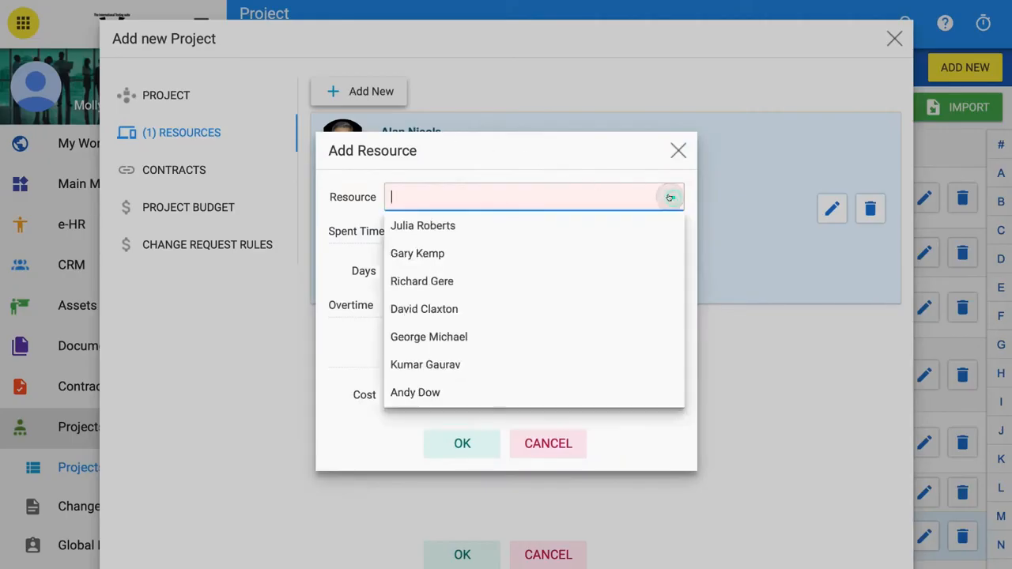
scroll(619, 281, "down", 10)
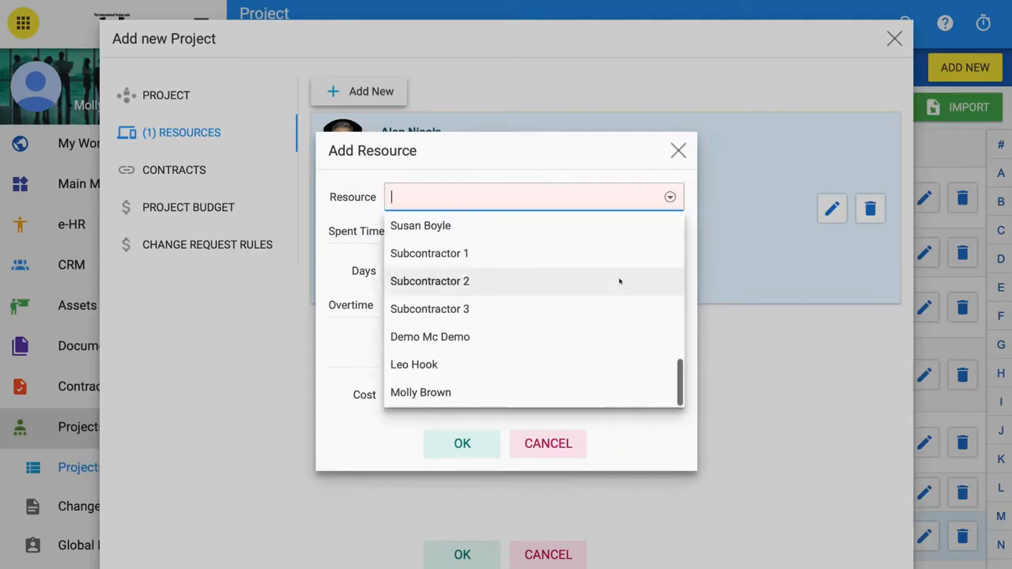
scroll(619, 281, "up", 5)
scroll(620, 281, "up", 5)
scroll(620, 281, "down", 10)
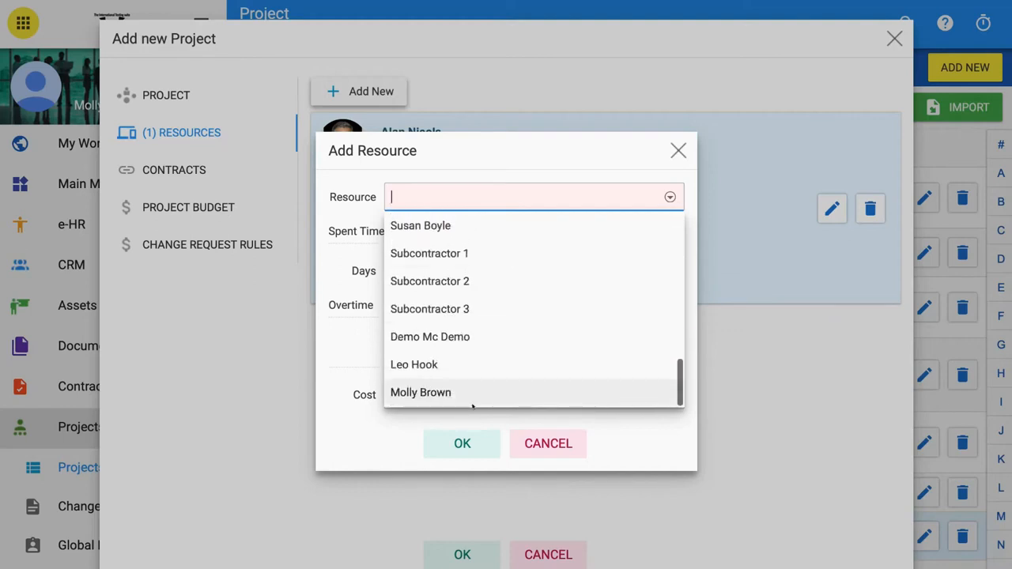
left_click(470, 395)
left_click(432, 264)
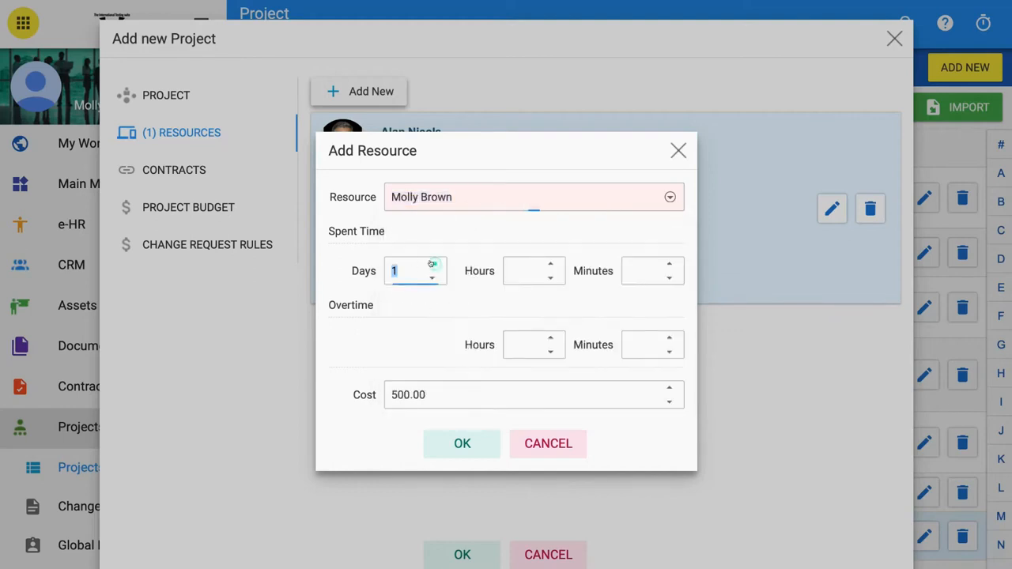
left_click(432, 264)
left_click(432, 264)
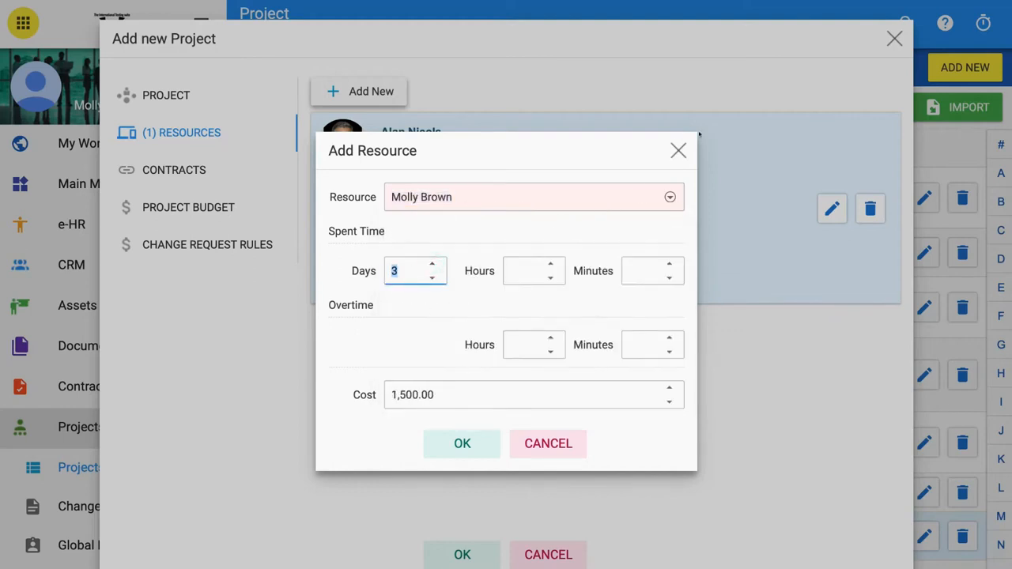
left_click(676, 149)
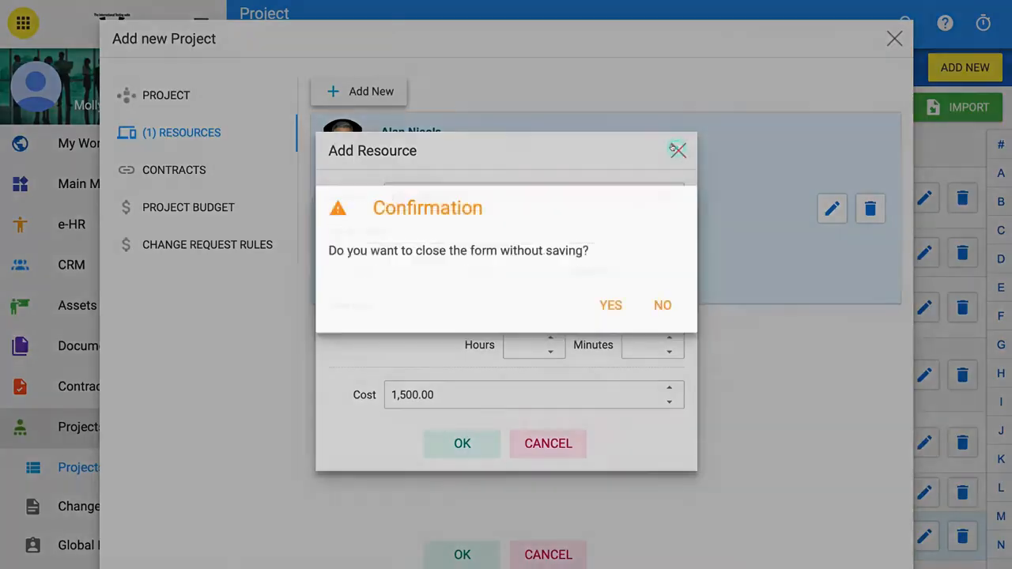
left_click(605, 310)
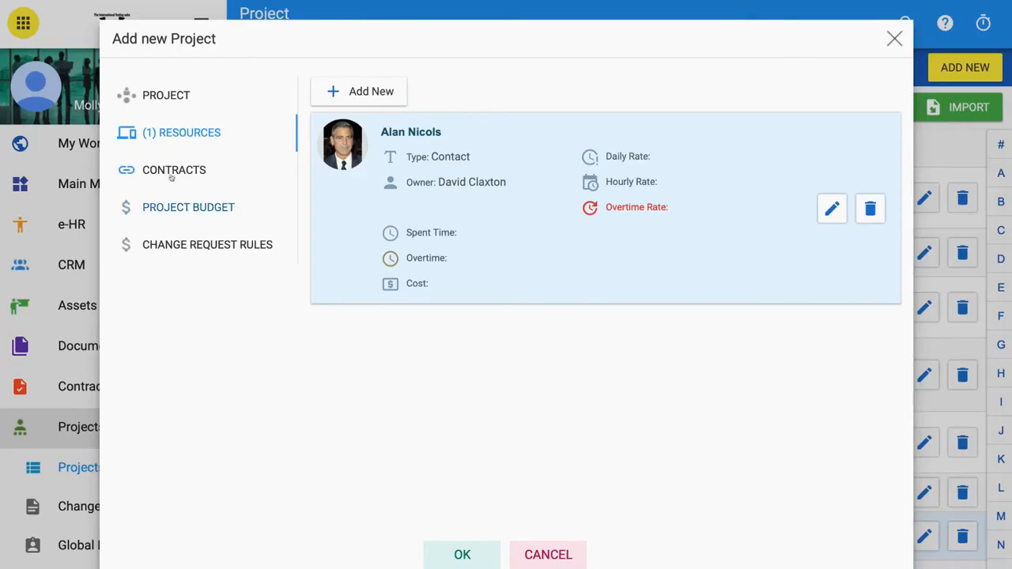
- Open the Contracts section of the new project
left_click(172, 177)
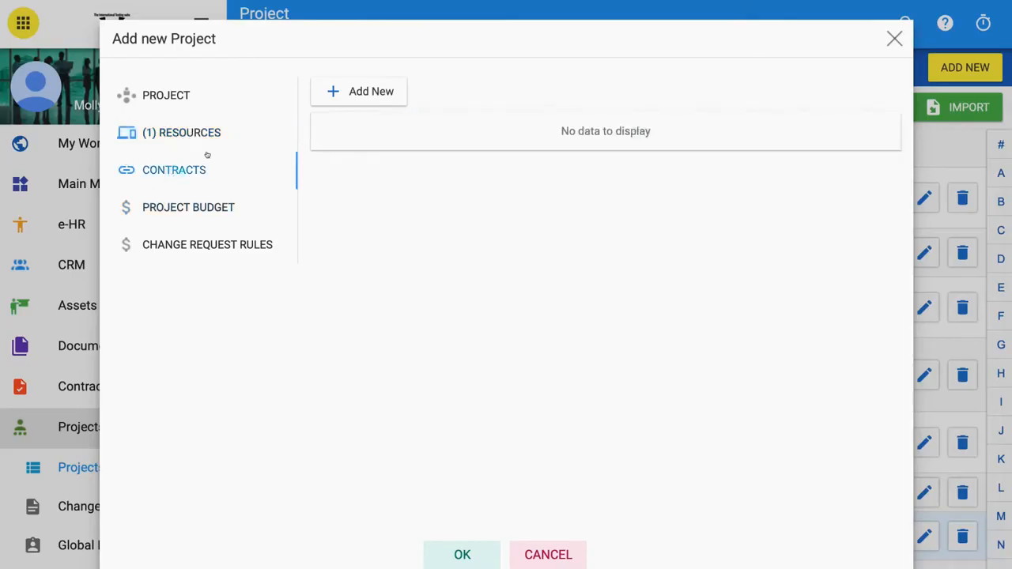
- Link the contract "Paper for 2018" to the new project
left_click(351, 94)
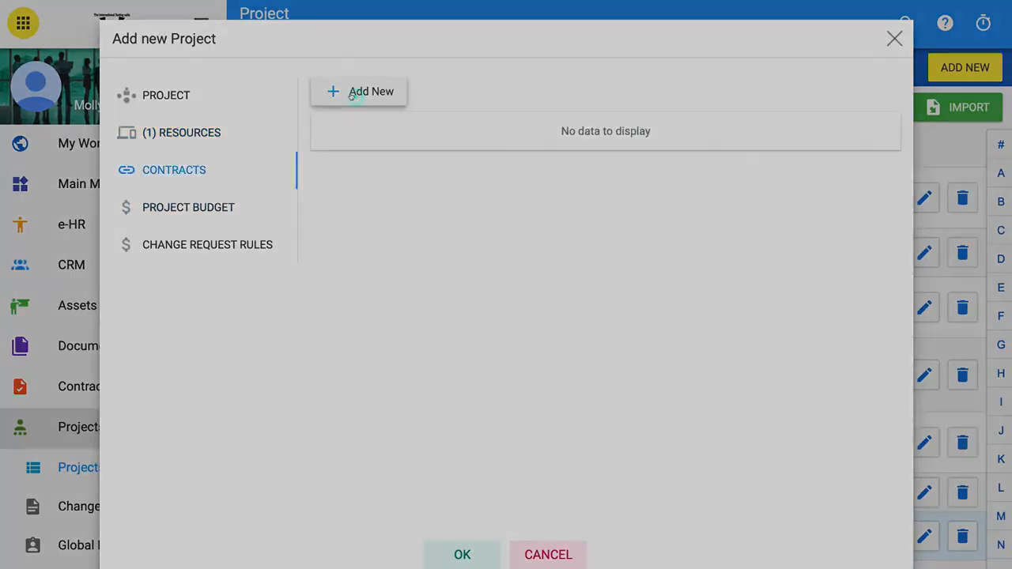
left_click(660, 297)
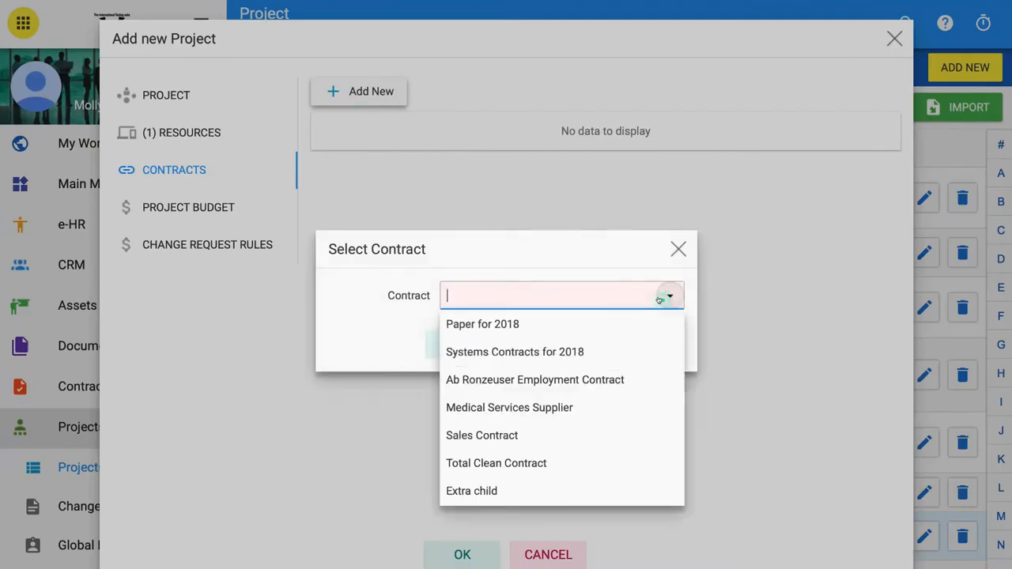
scroll(615, 385, "down", 2)
scroll(615, 386, "up", 3)
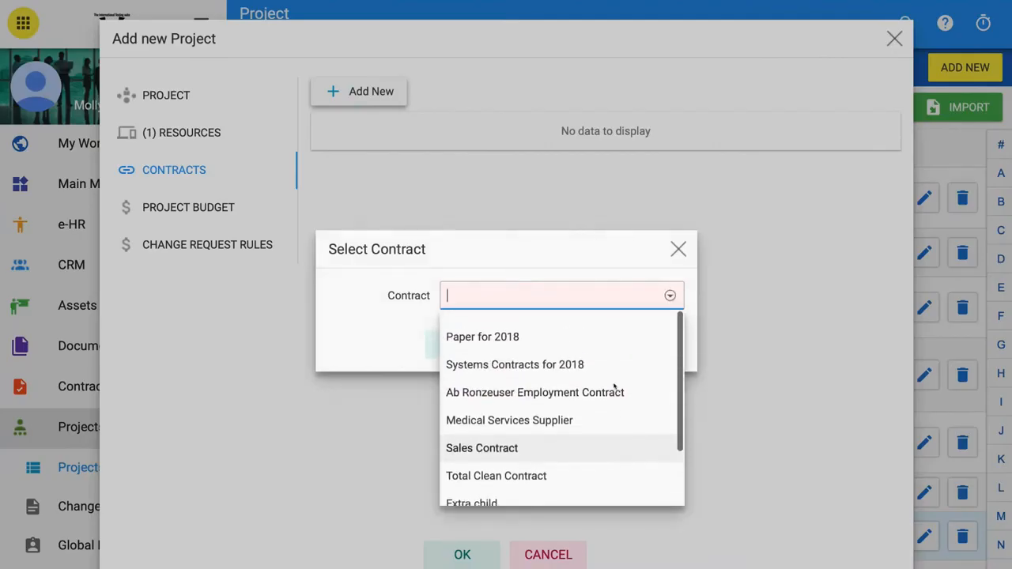
left_click(521, 326)
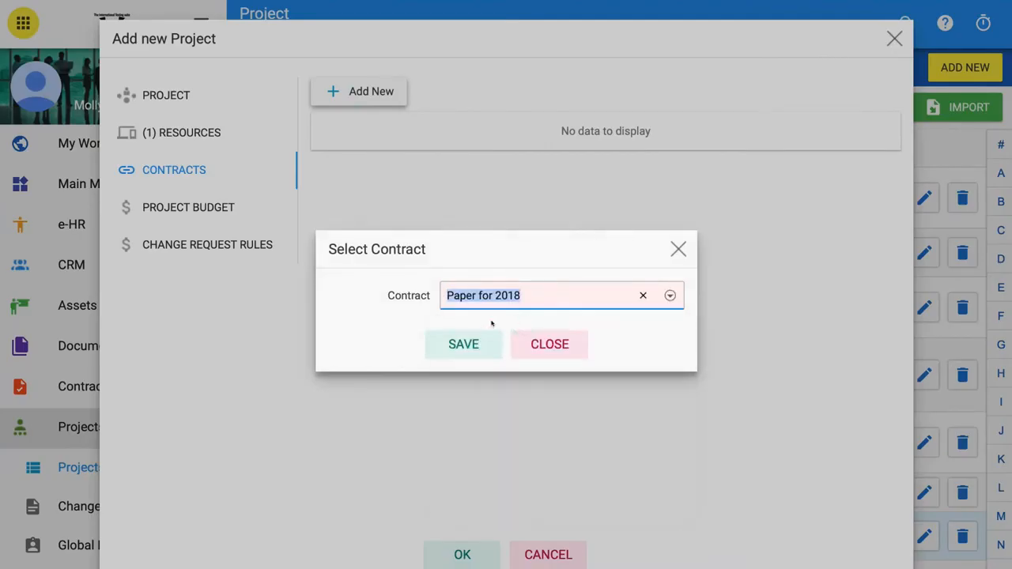
left_click(397, 314)
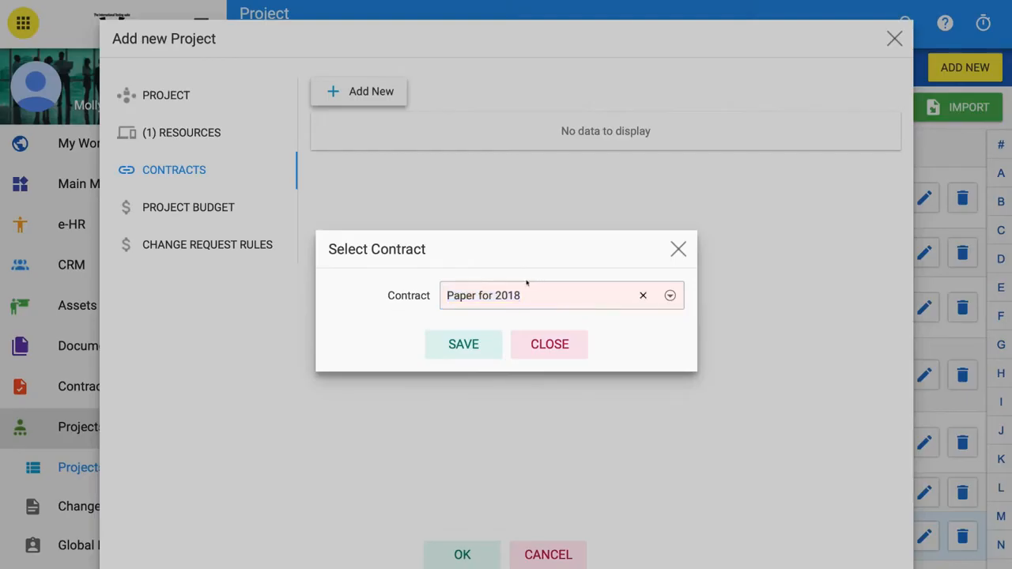
left_click(473, 342)
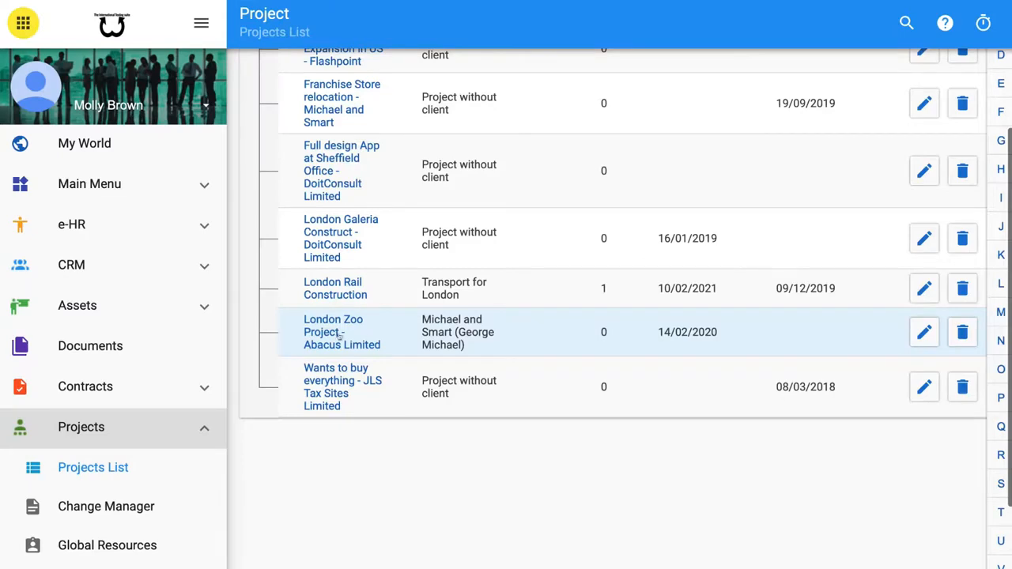
- Open the London Zoo Project's Gantt chart and start a new task named "unique name"
scroll(324, 334, "up", 3)
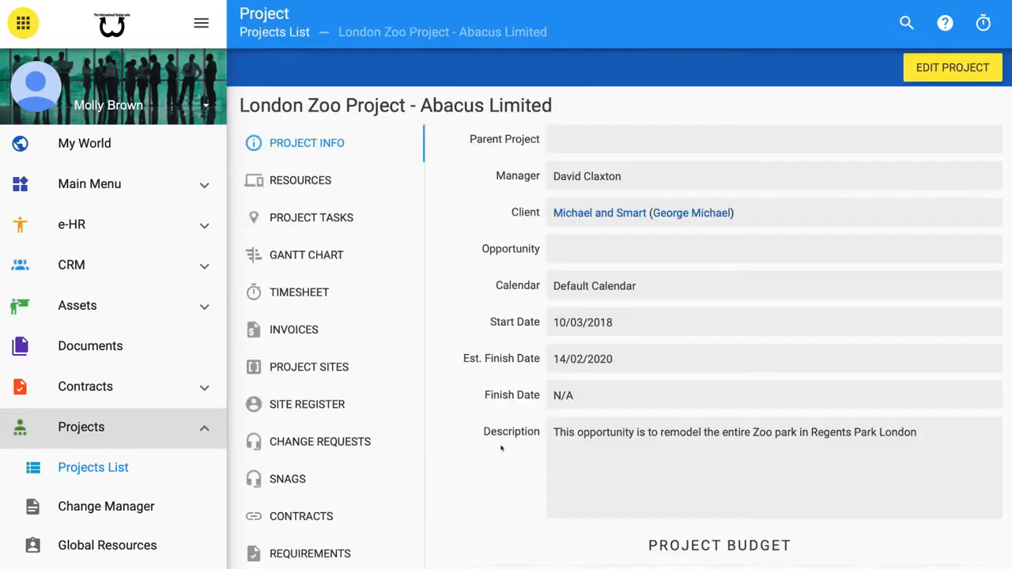
left_click(301, 225)
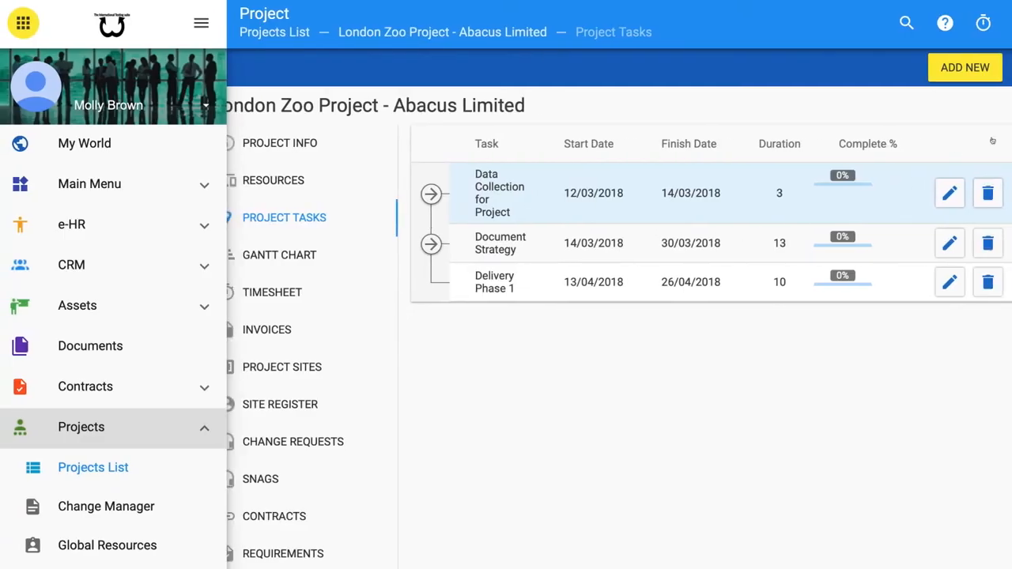
left_click(331, 255)
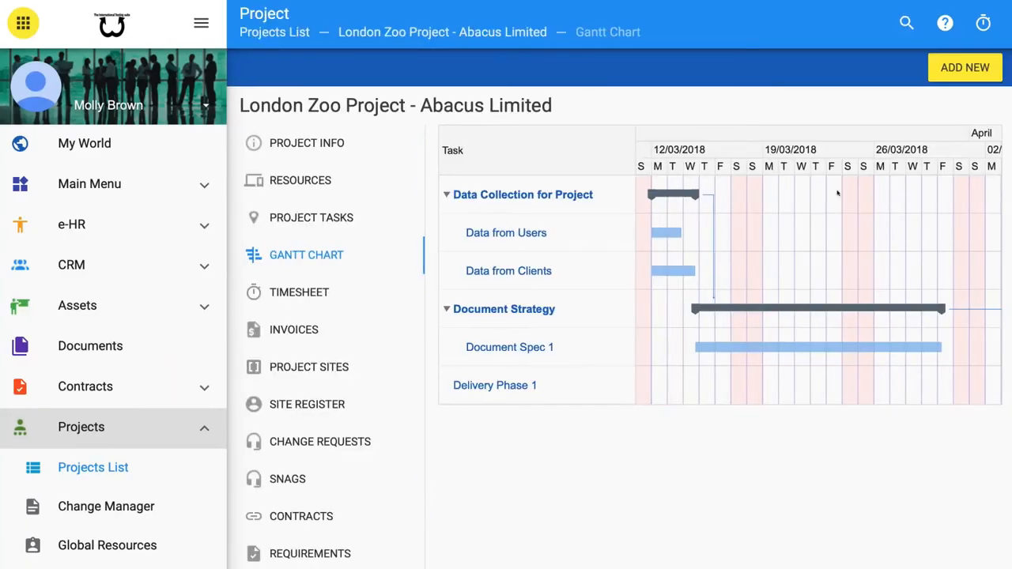
left_click(958, 64)
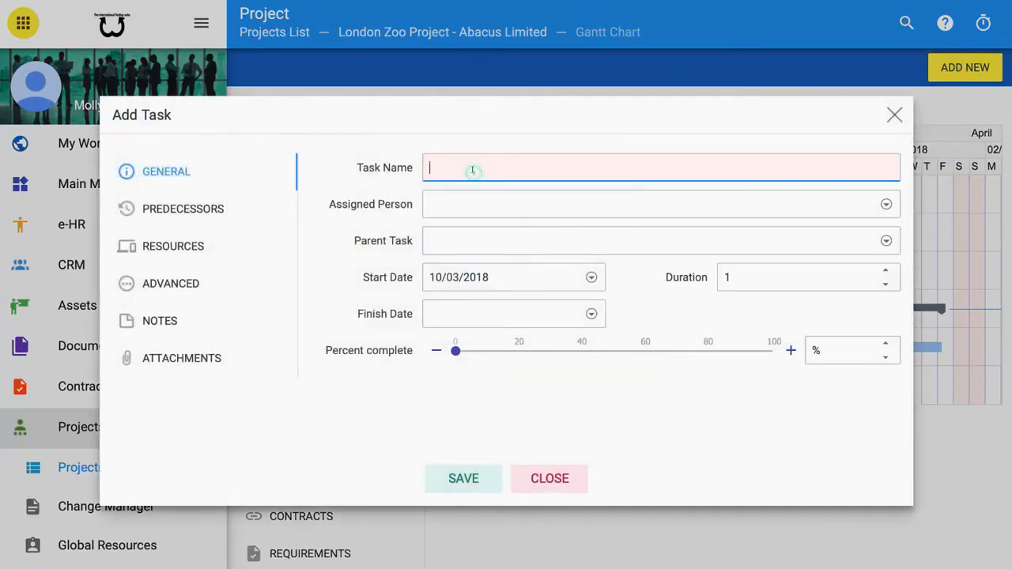
type("unique name")
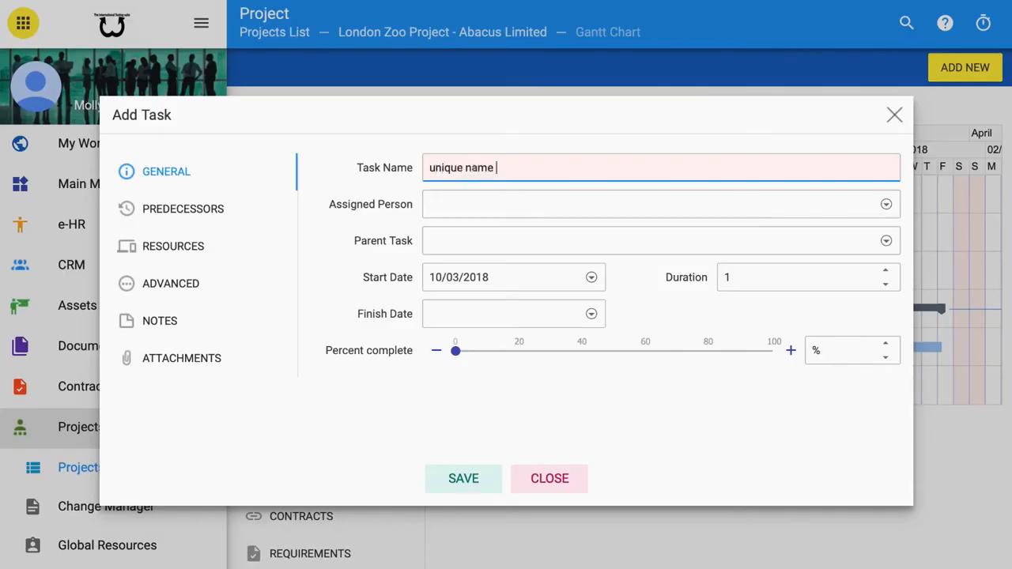
left_click(347, 178)
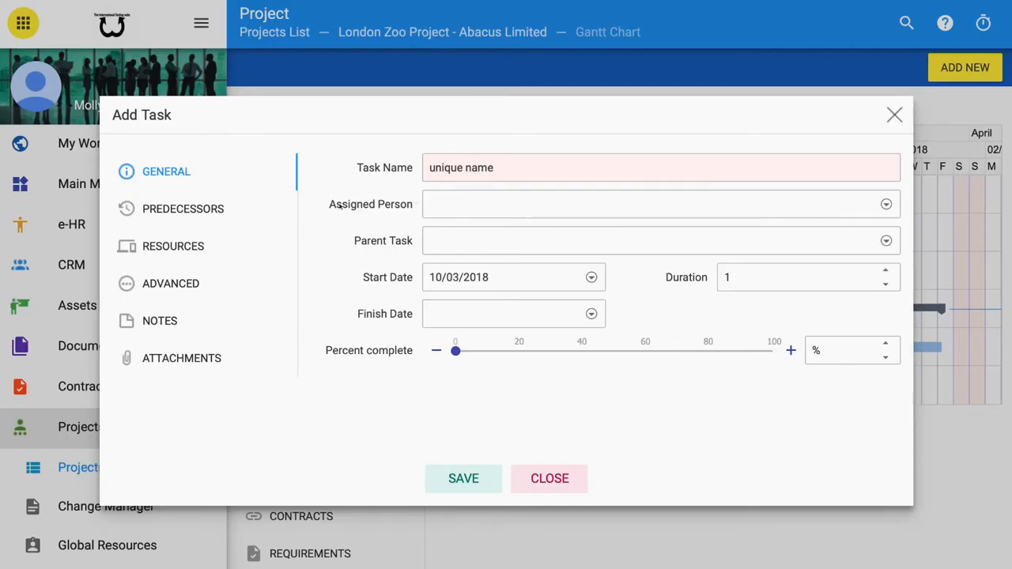
- Assign the task to the current user and set its parent task to Delivery Phase 1
left_click(886, 202)
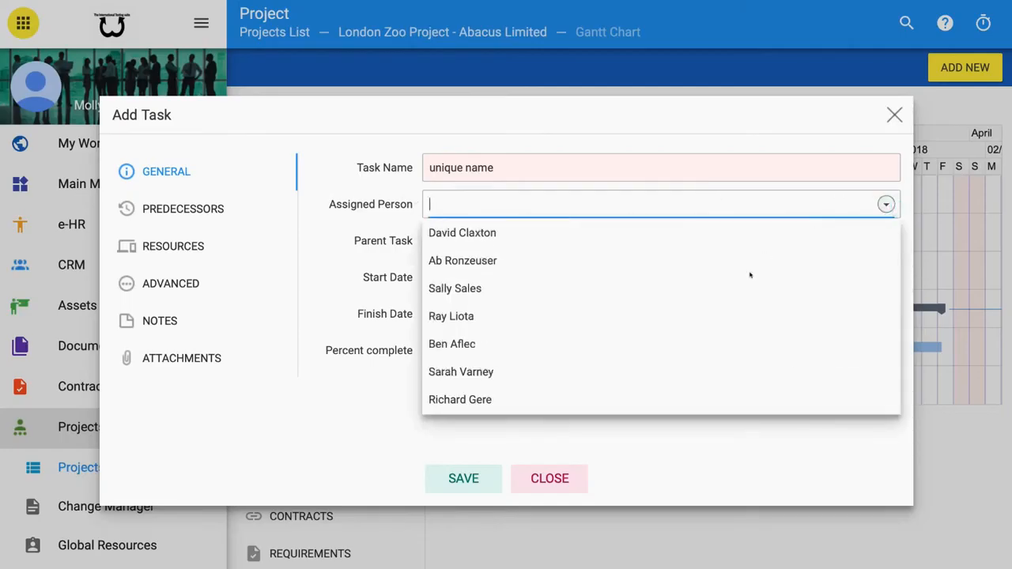
scroll(740, 292, "down", 5)
scroll(739, 292, "down", 3)
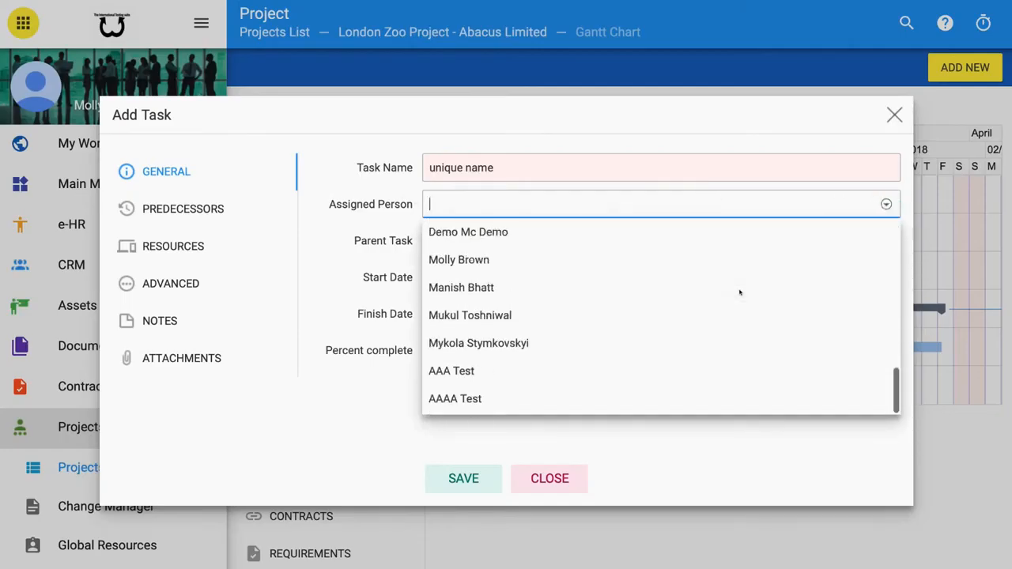
scroll(739, 290, "up", 3)
left_click(526, 361)
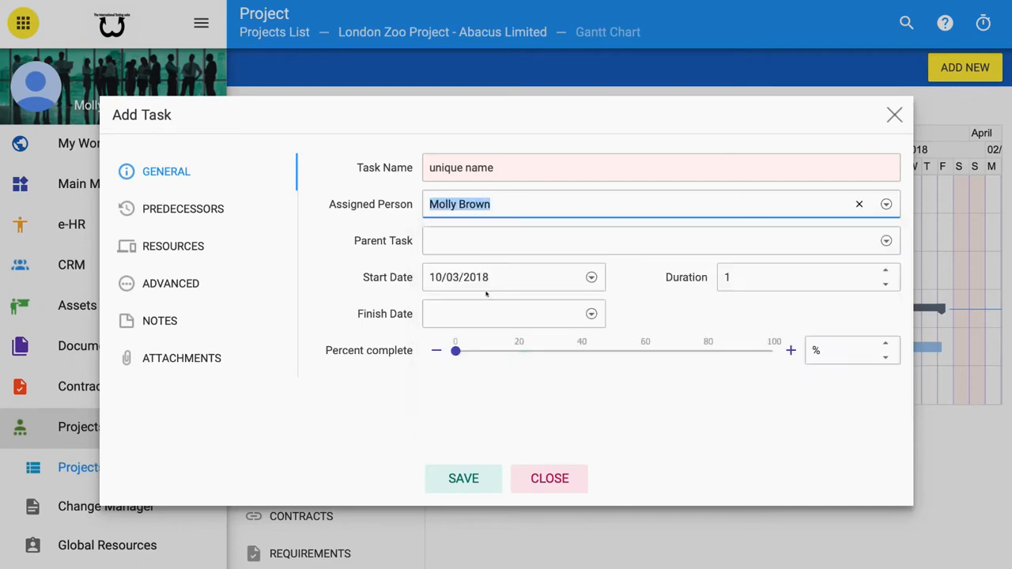
left_click(320, 266)
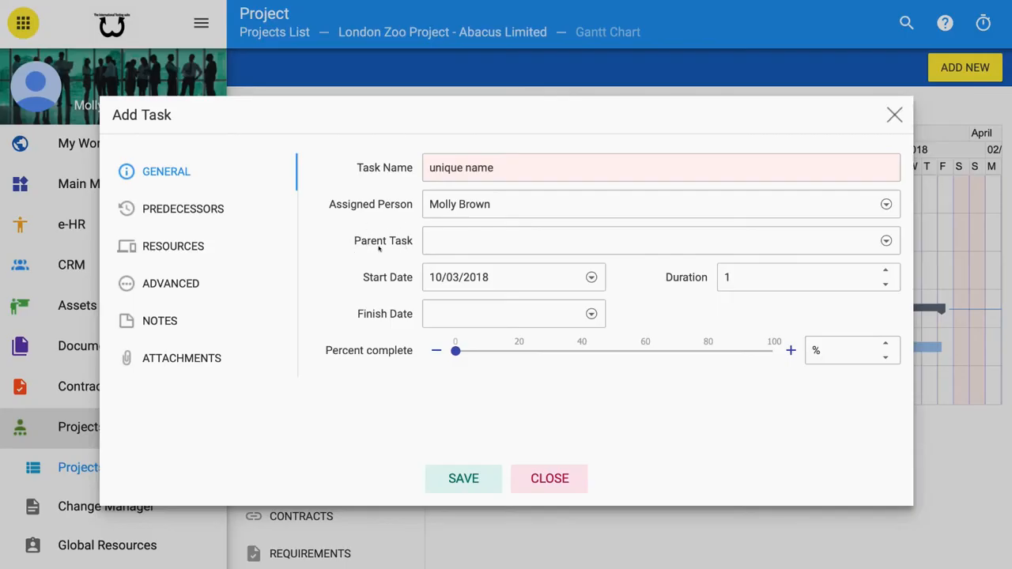
left_click(886, 240)
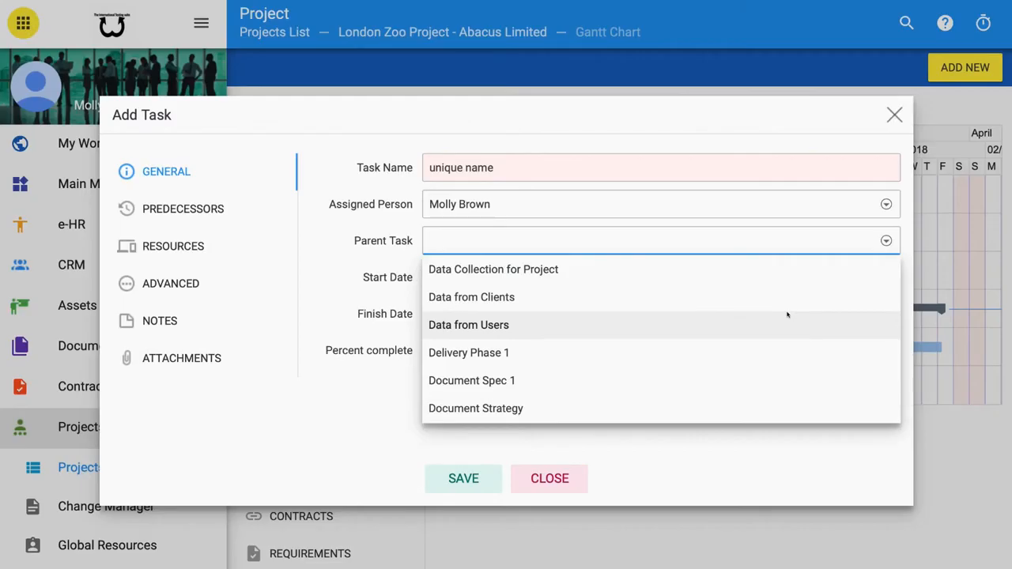
left_click(492, 354)
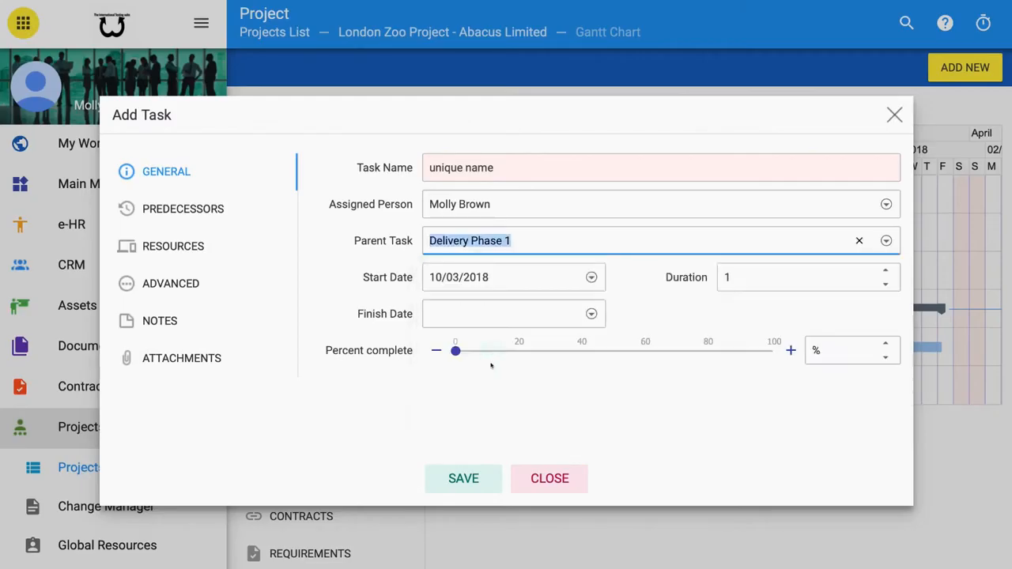
left_click(410, 406)
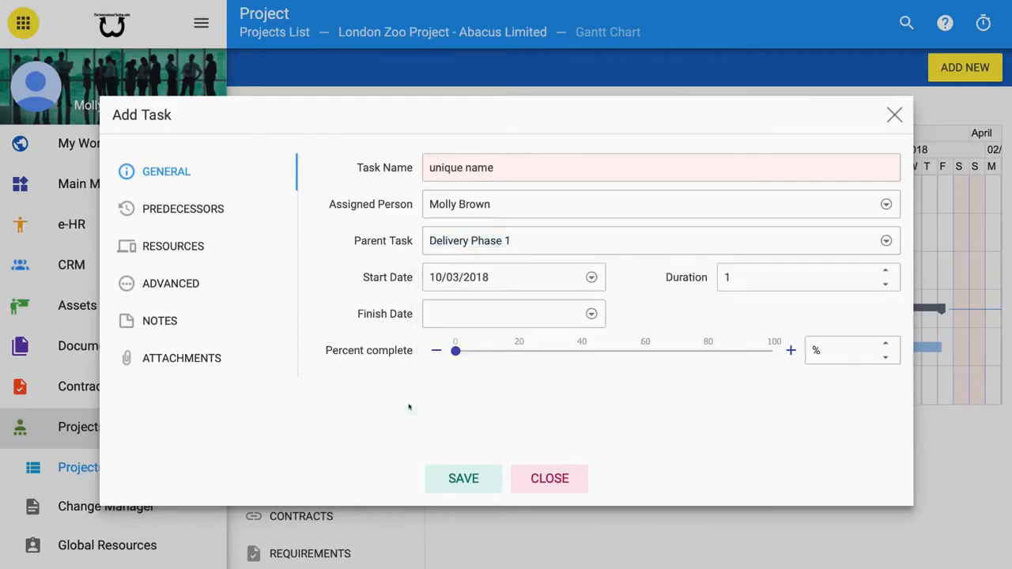
- Set the task duration to 8 and the percent complete to 0%
left_click(884, 285)
left_click(884, 272)
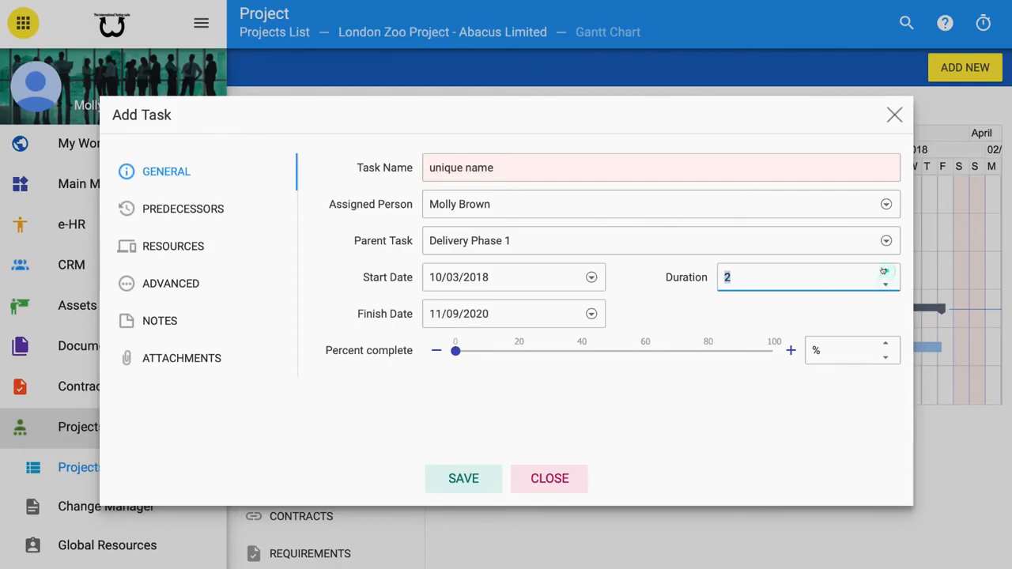
left_click(884, 272)
left_click(884, 271)
left_click(884, 271)
left_click(885, 271)
left_click(884, 271)
left_click(884, 272)
left_click_drag(456, 350, 536, 348)
left_click_drag(533, 348, 440, 352)
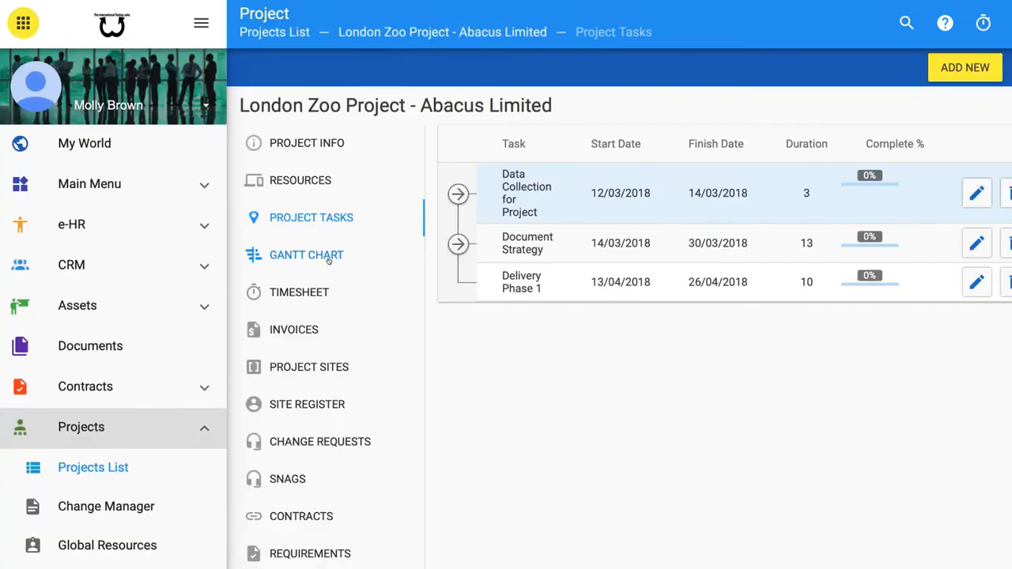
left_click(331, 255)
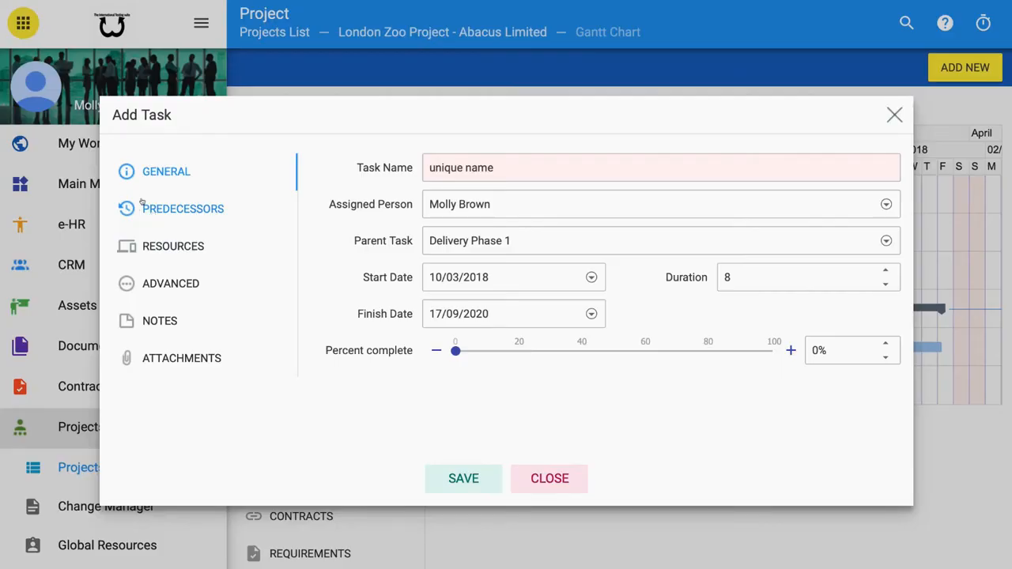
- Add Data from Clients as a Finish-to-Start predecessor with a lag of 5 Day
left_click(144, 207)
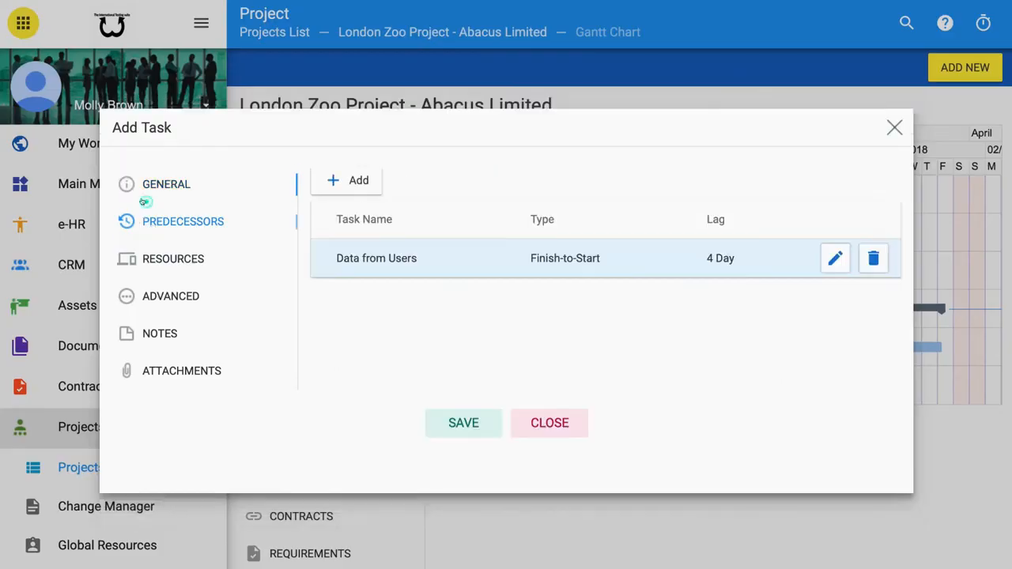
left_click(353, 185)
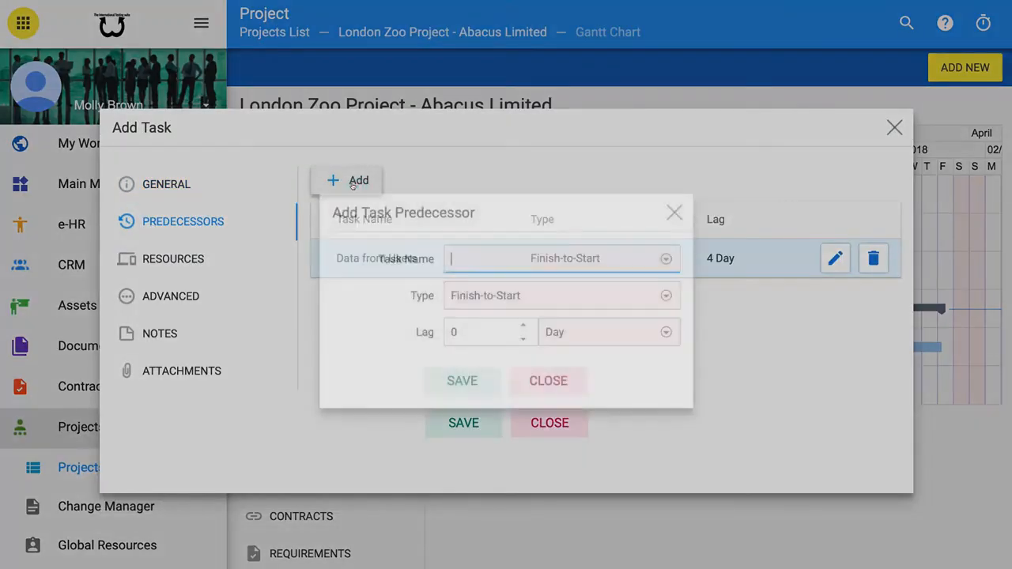
left_click(665, 259)
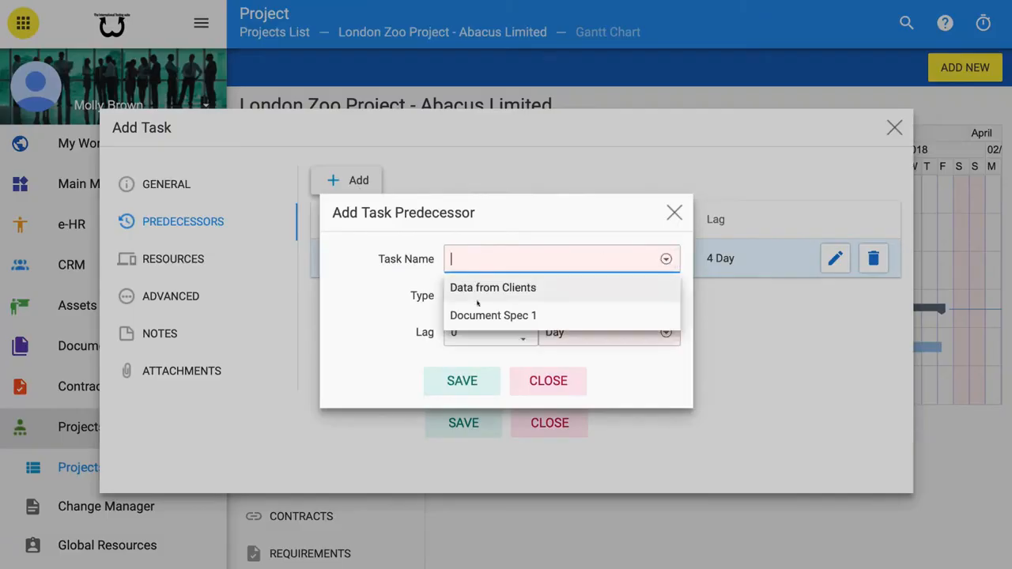
left_click(480, 289)
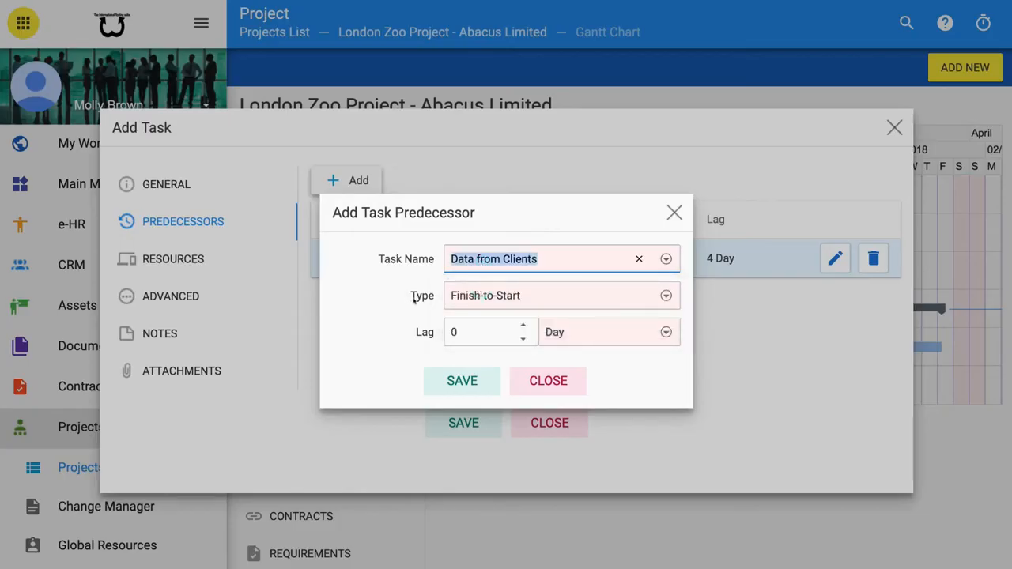
left_click(665, 295)
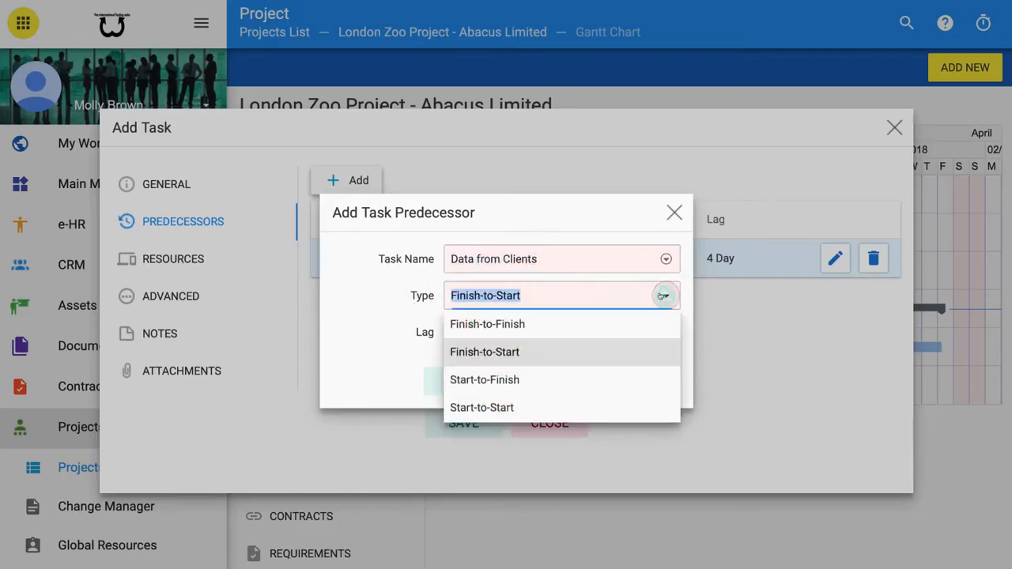
left_click(663, 296)
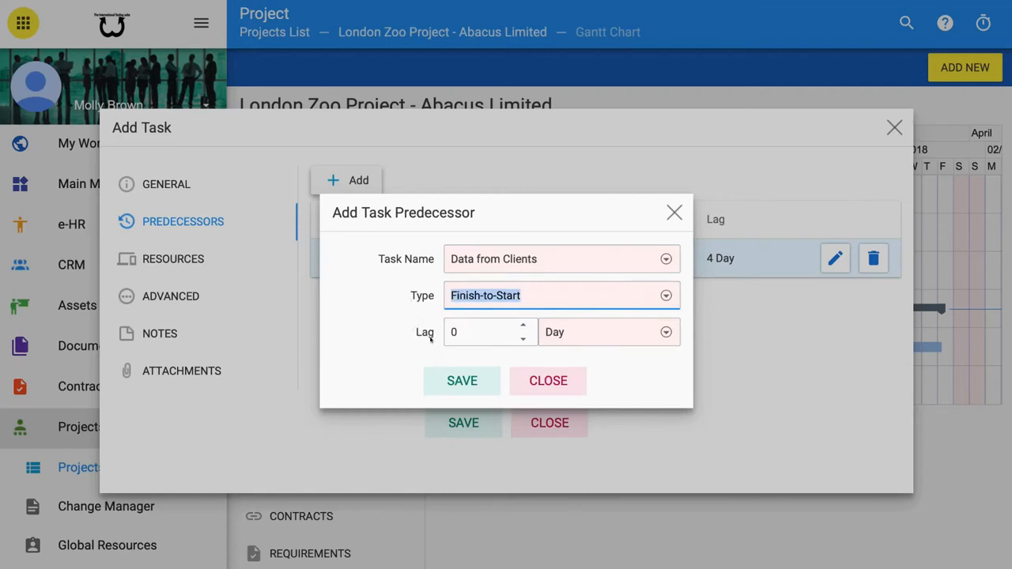
left_click(522, 326)
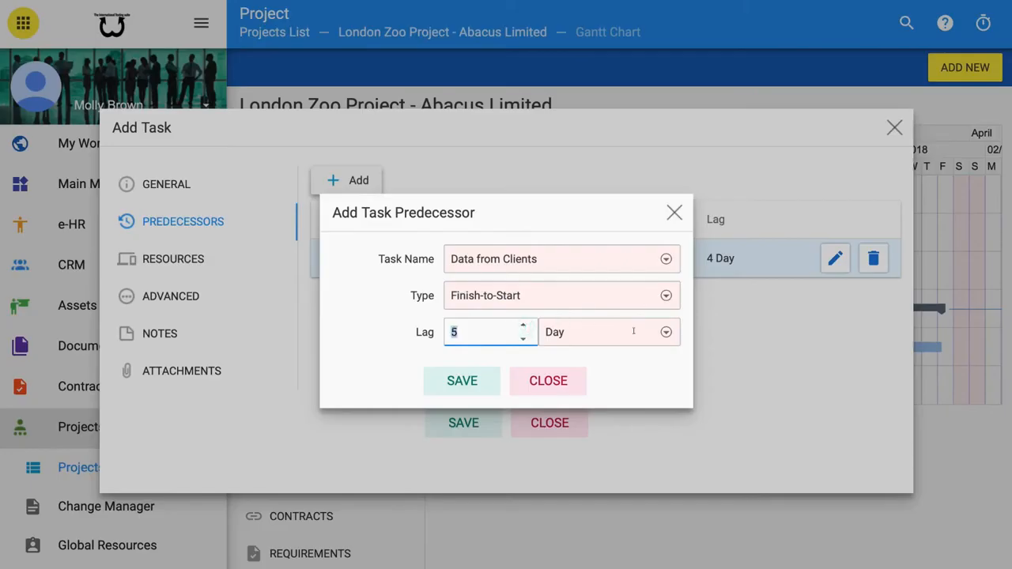
left_click(663, 333)
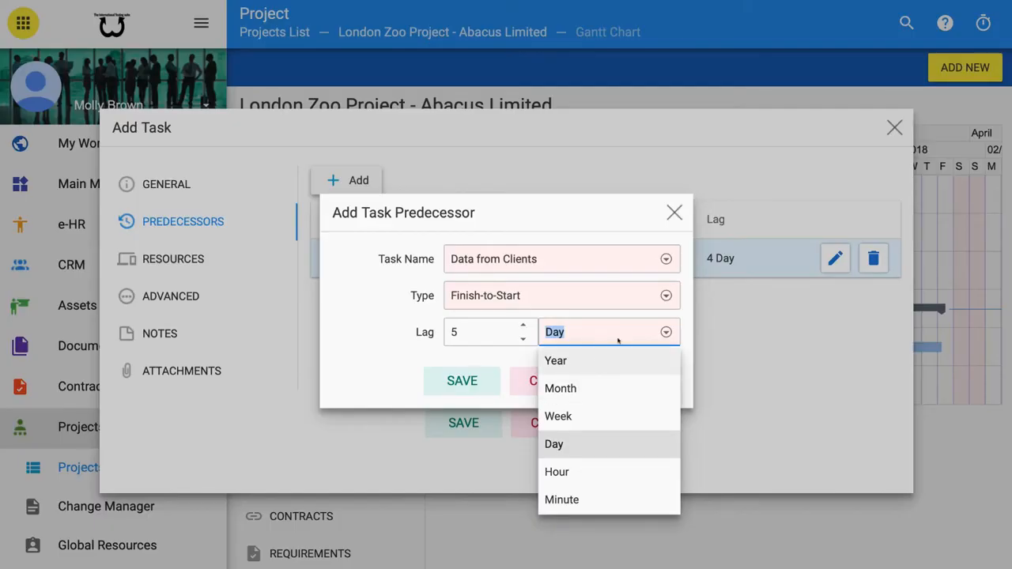
left_click(666, 332)
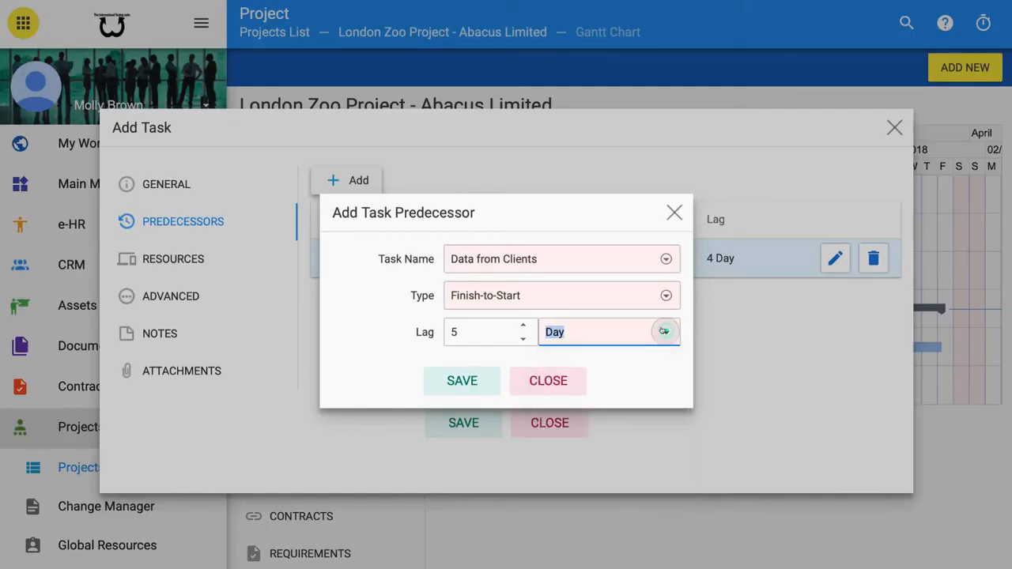
left_click(453, 378)
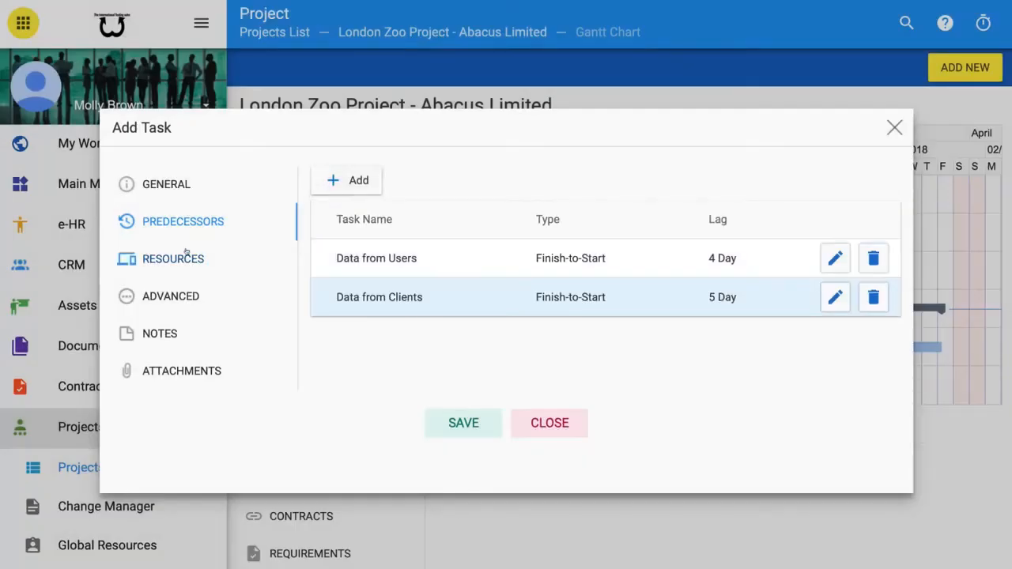
- Add a new resource to the task, choosing the current user from the resource list
left_click(182, 257)
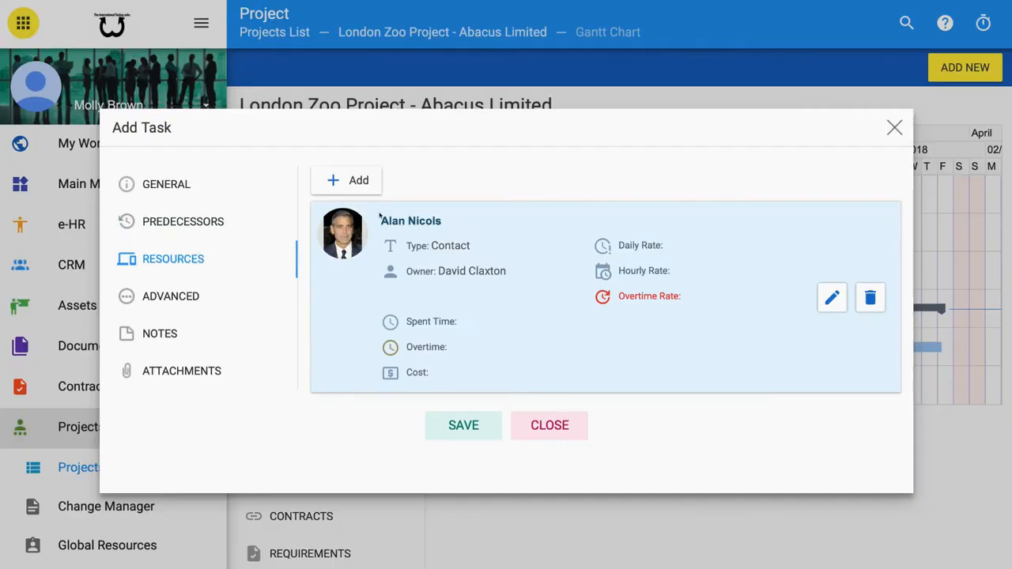
left_click(346, 180)
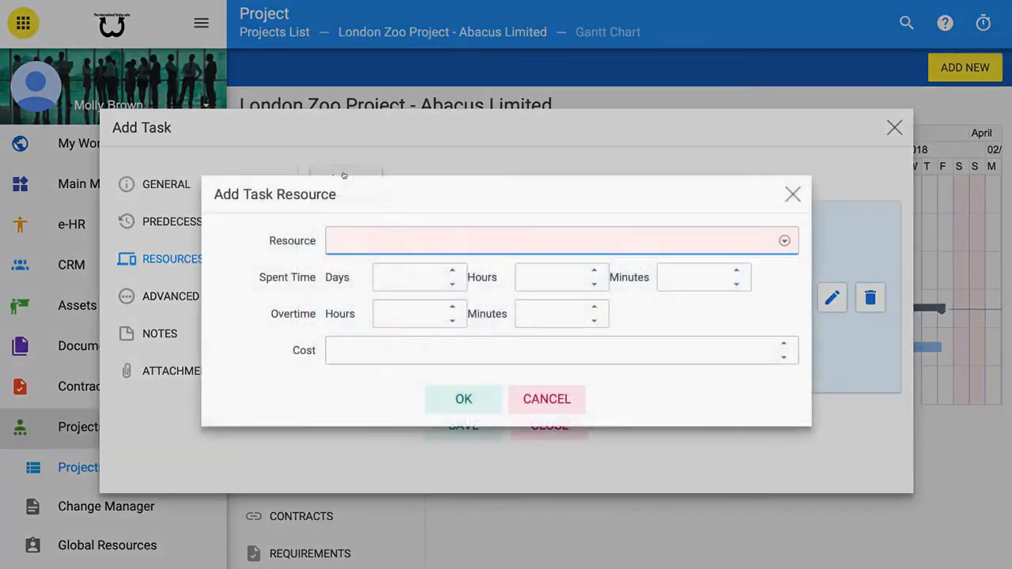
left_click(784, 240)
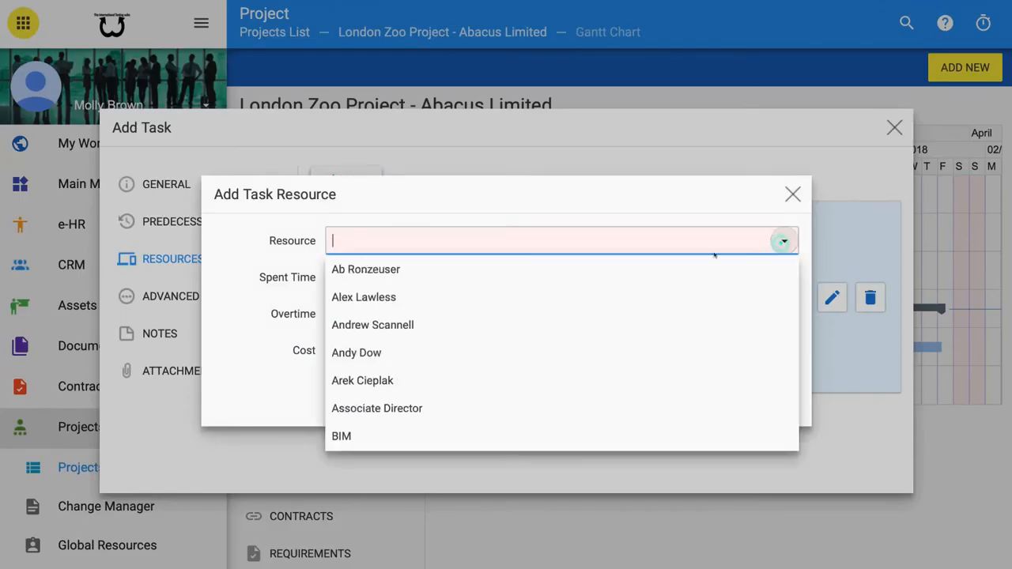
scroll(551, 350, "down", 3)
scroll(551, 350, "down", 5)
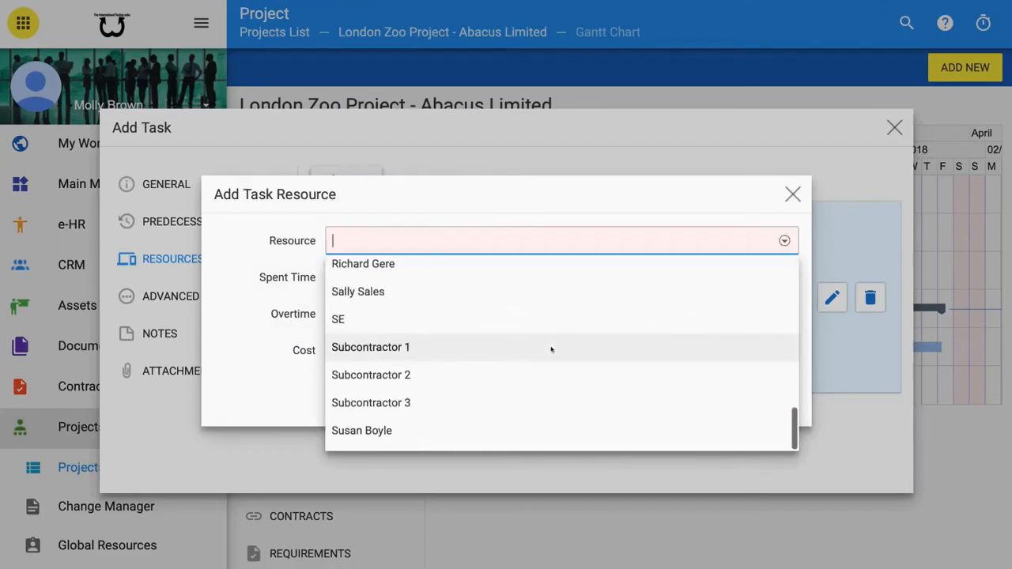
scroll(551, 349, "up", 3)
scroll(551, 349, "up", 1)
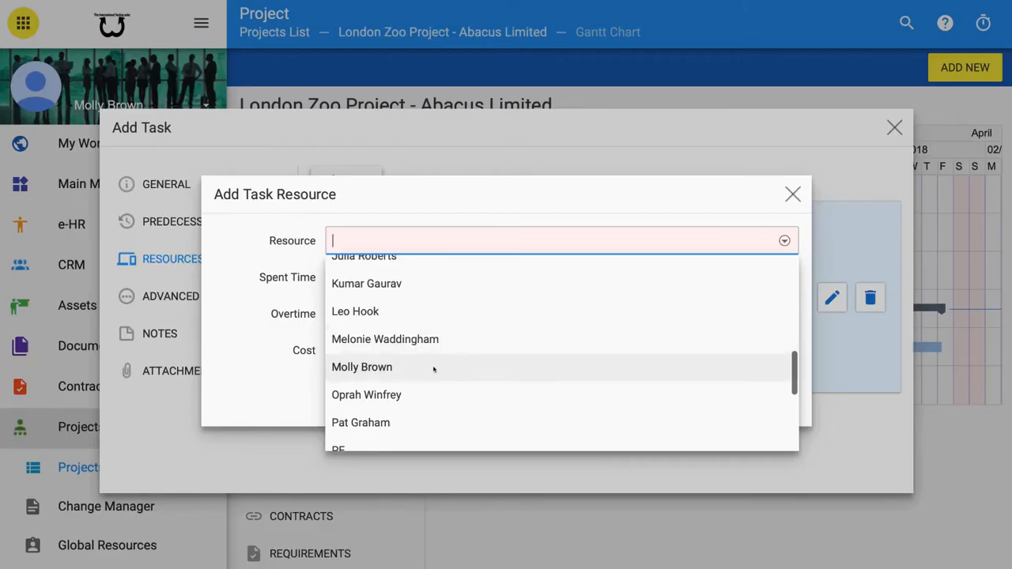
left_click(388, 371)
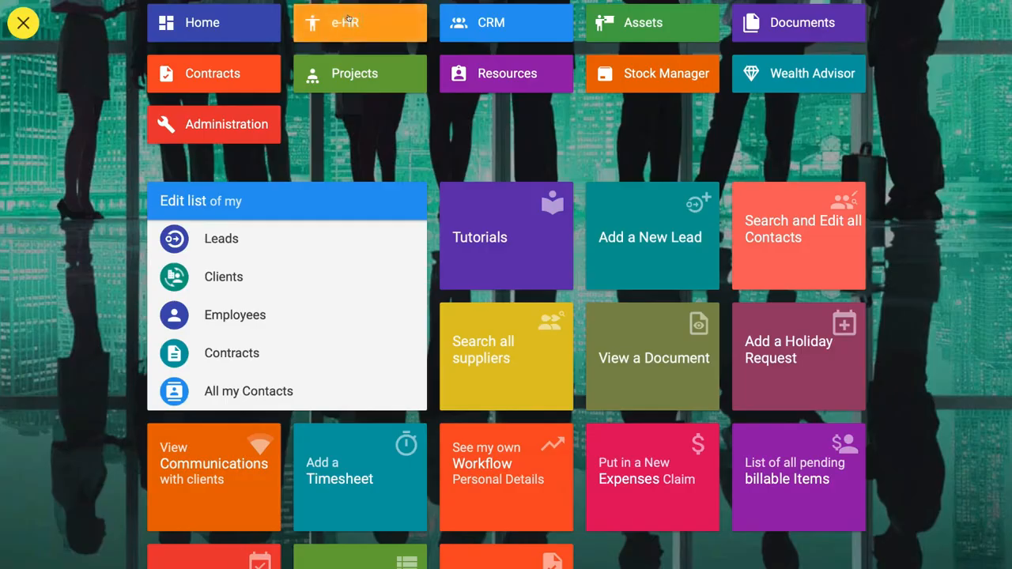
- Open the first employee's costs in the e-HR employees list and save it with Resource ticked
left_click(348, 19)
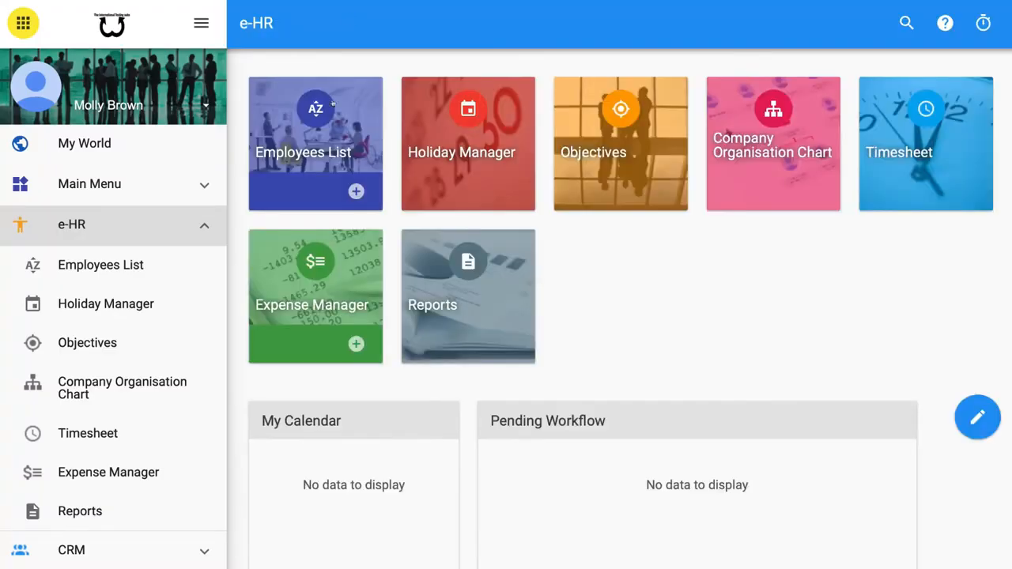
left_click(329, 150)
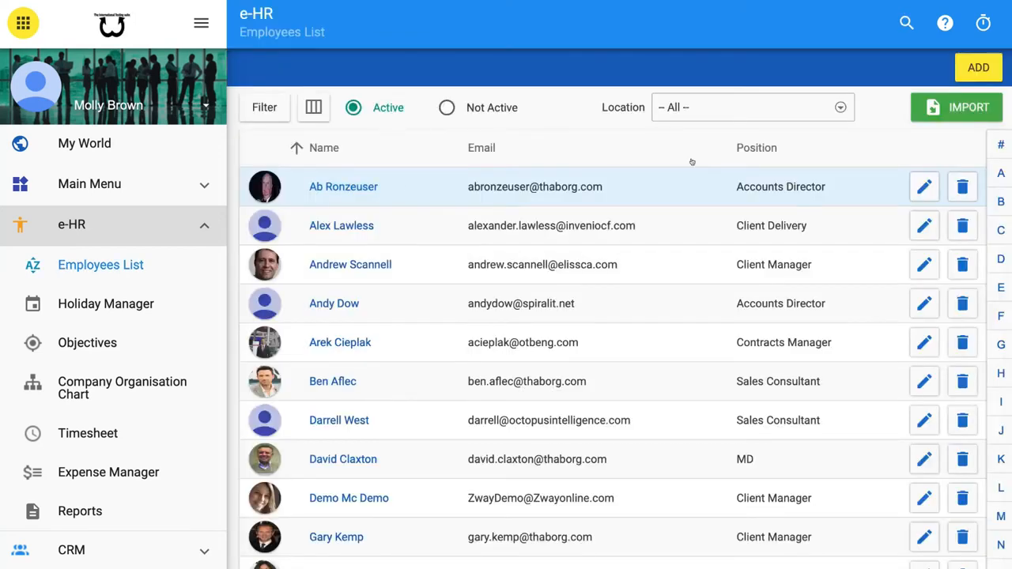
left_click(910, 188)
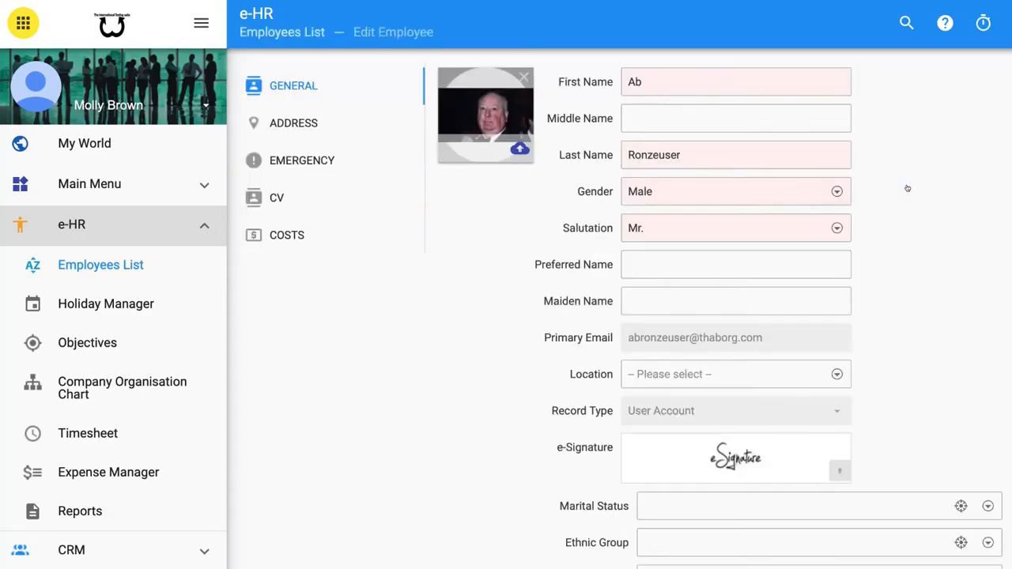
left_click(297, 224)
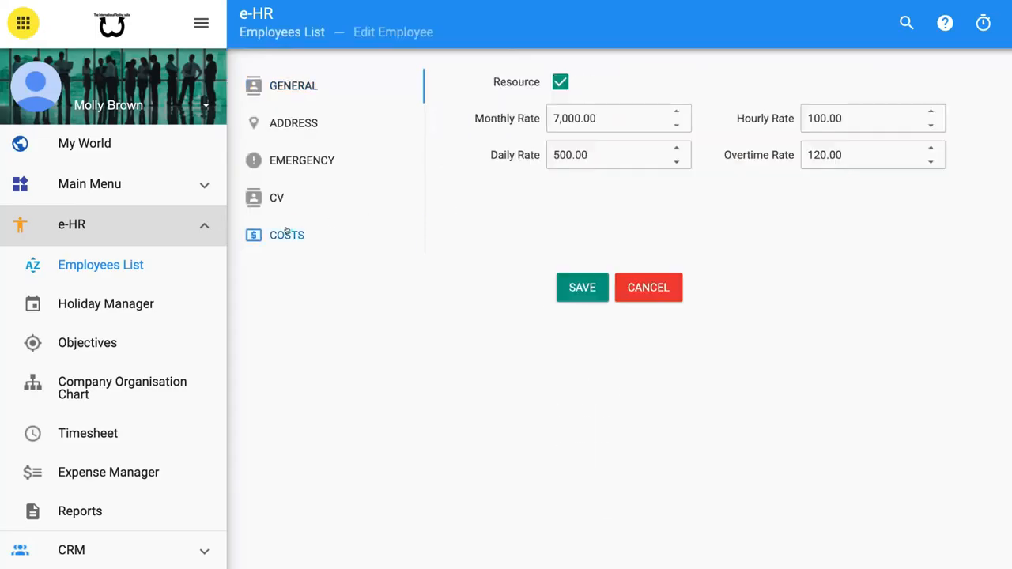
left_click(561, 82)
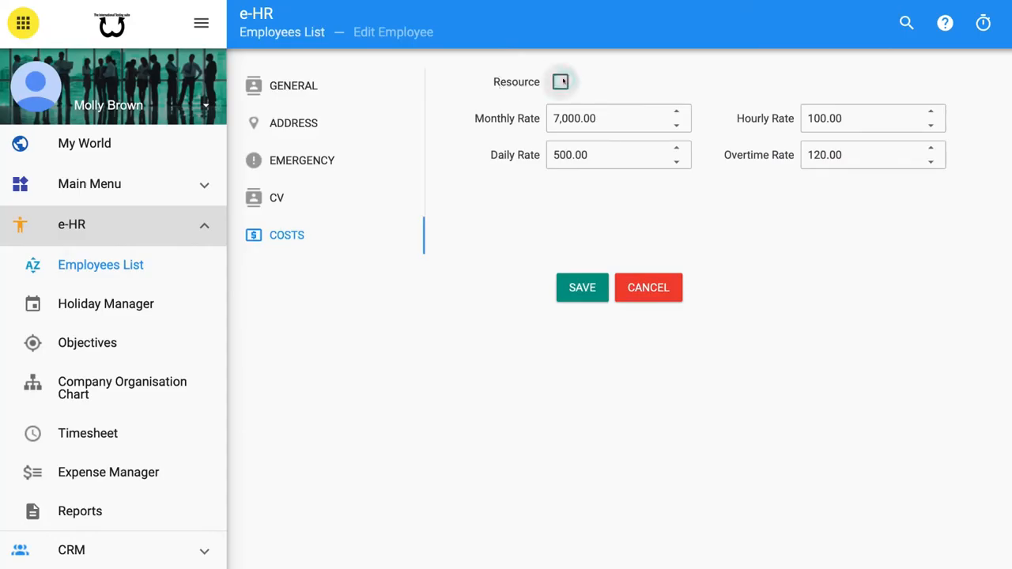
left_click(561, 82)
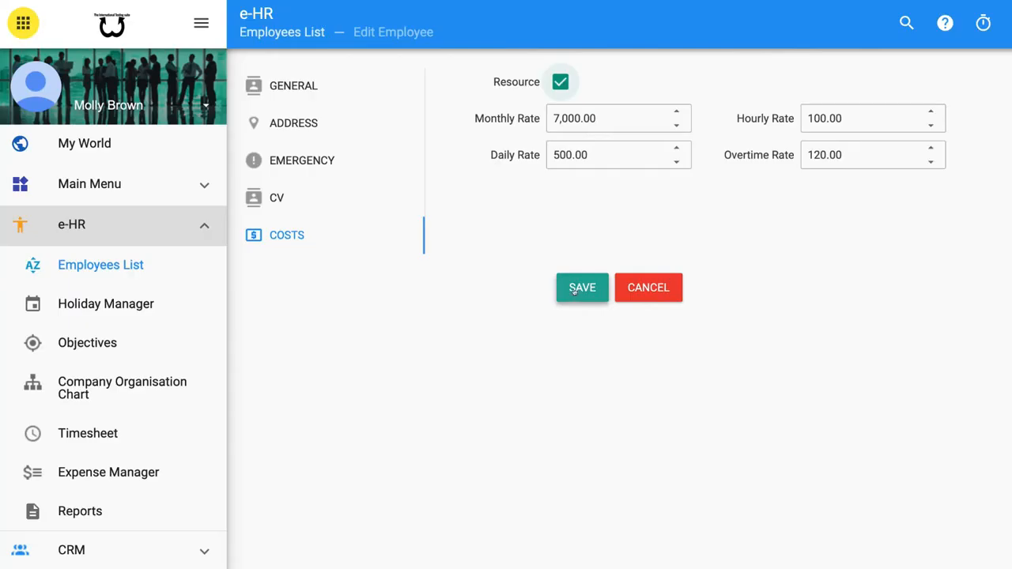
left_click(575, 292)
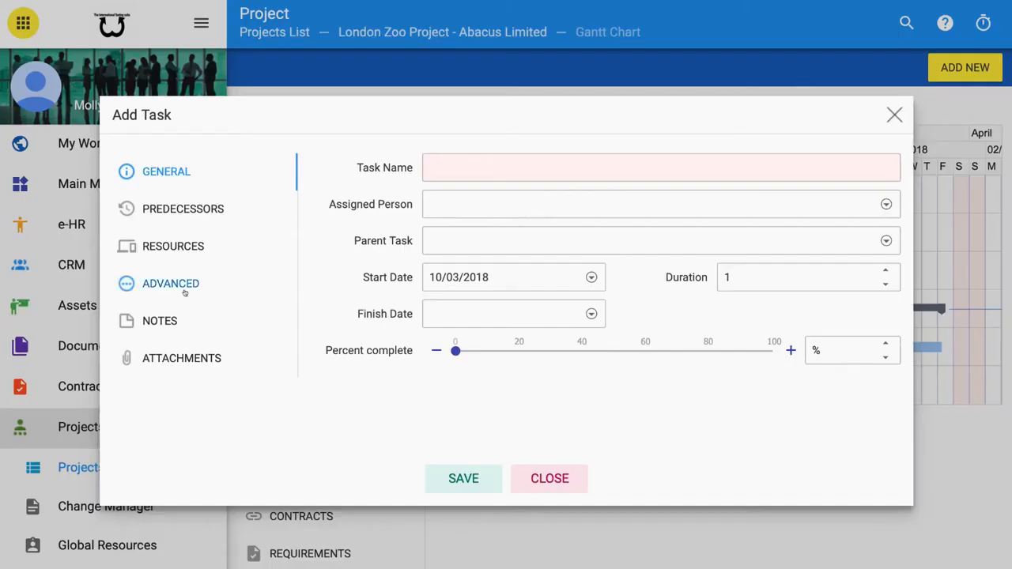
- Review a new task's advanced constraint options: deadline, constraint type, constraint date and milestone setting
left_click(167, 285)
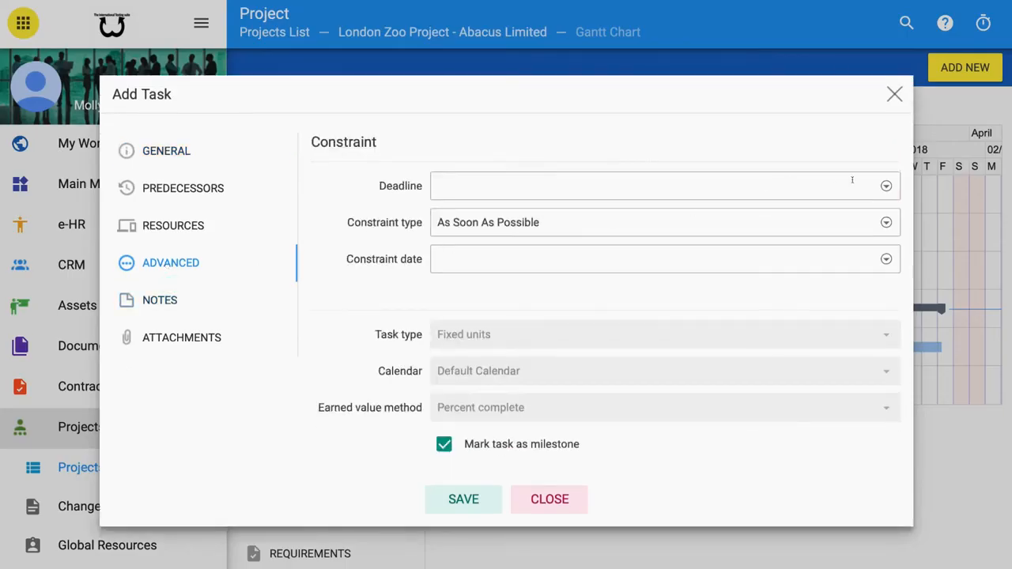
left_click(886, 186)
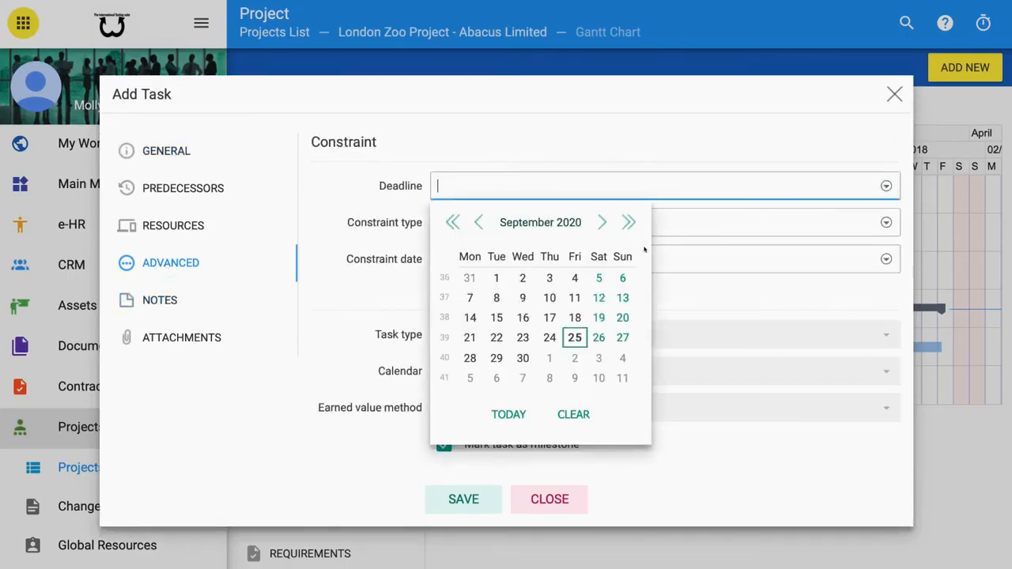
left_click(883, 186)
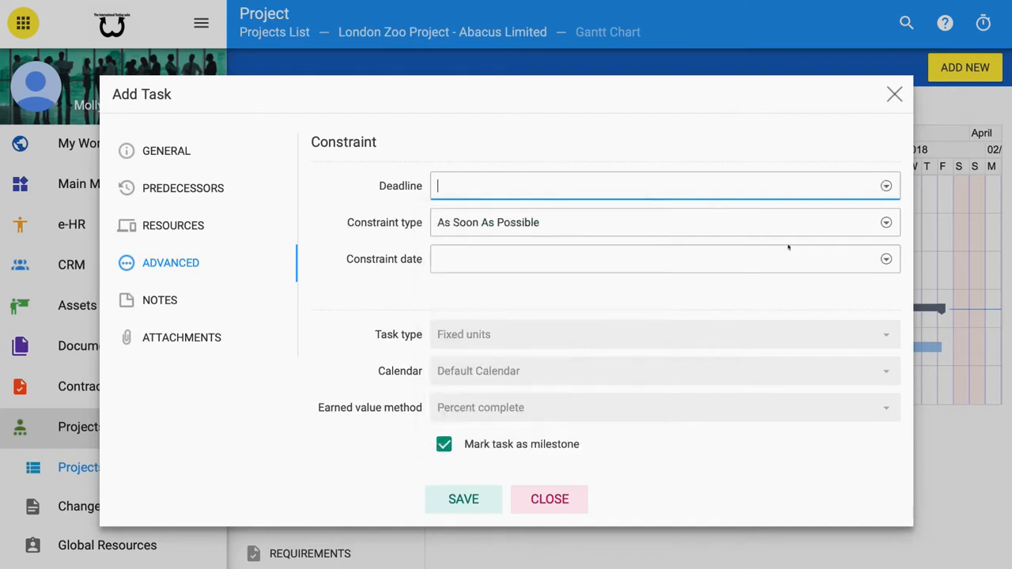
left_click(886, 223)
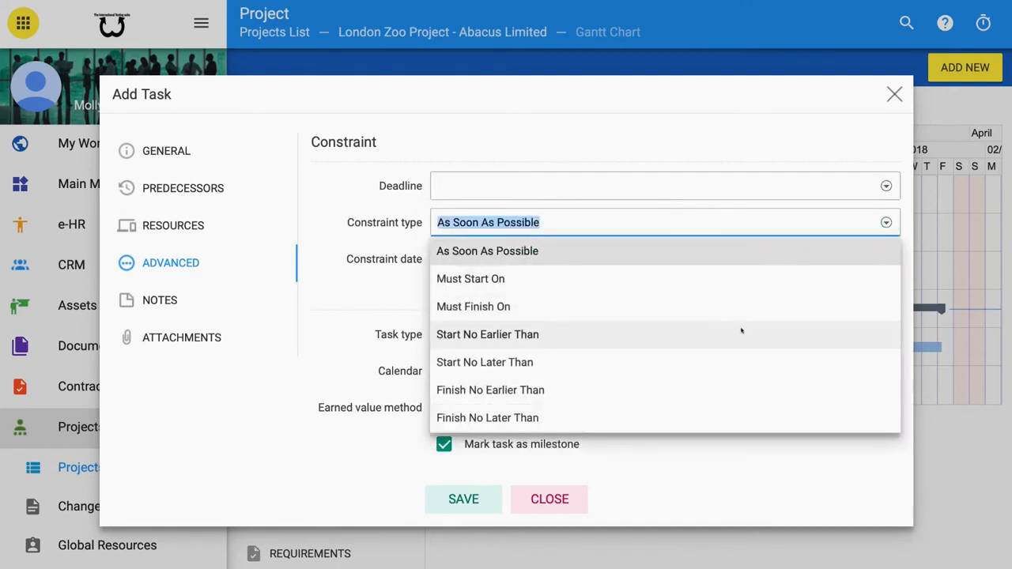
left_click(876, 223)
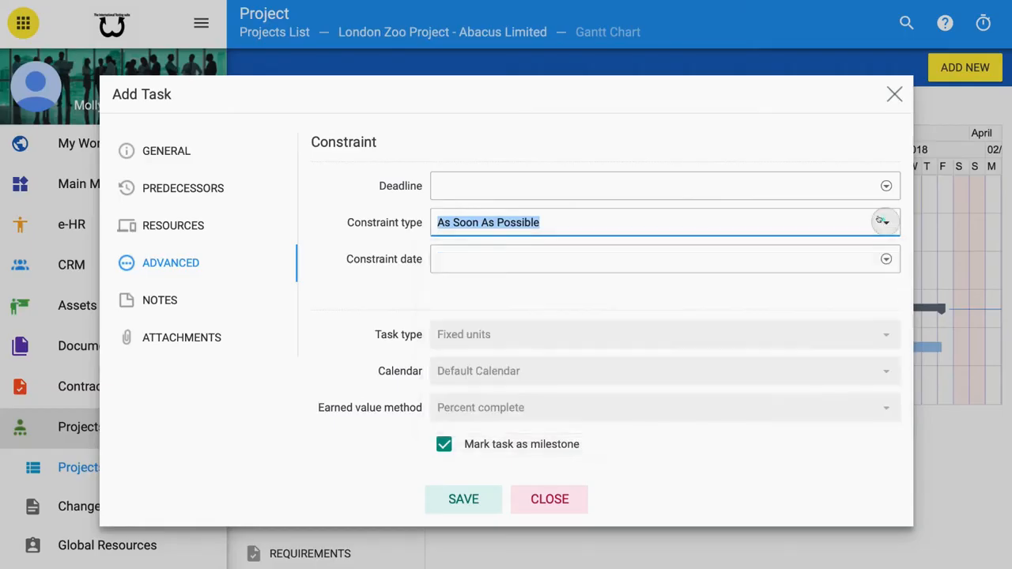
left_click(886, 259)
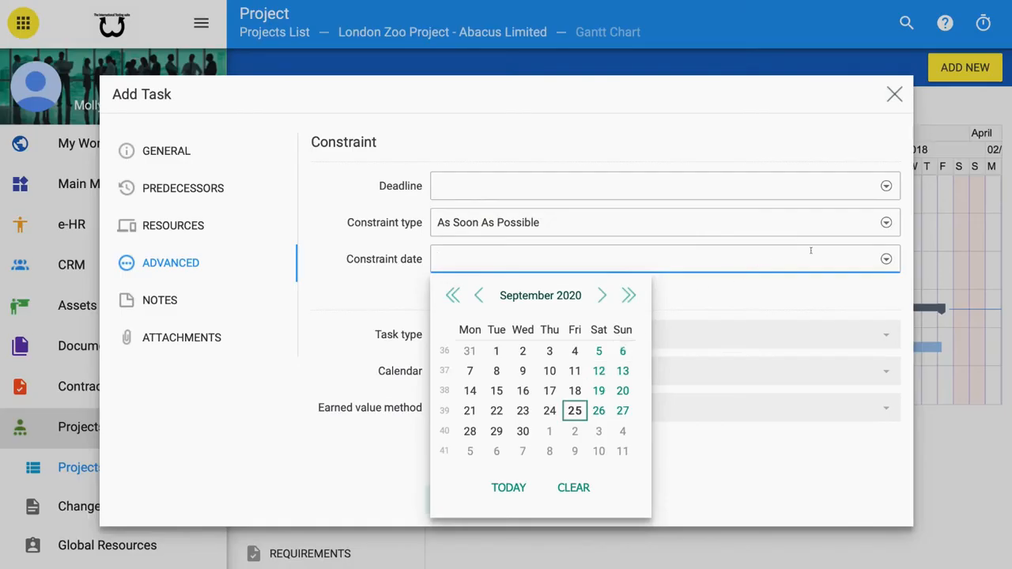
left_click(880, 258)
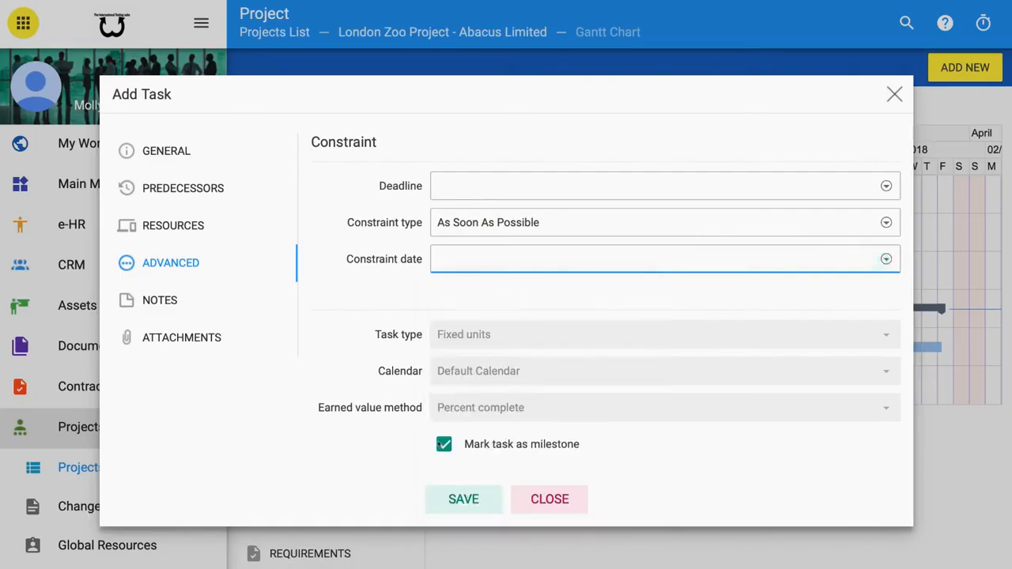
left_click(440, 444)
left_click(440, 445)
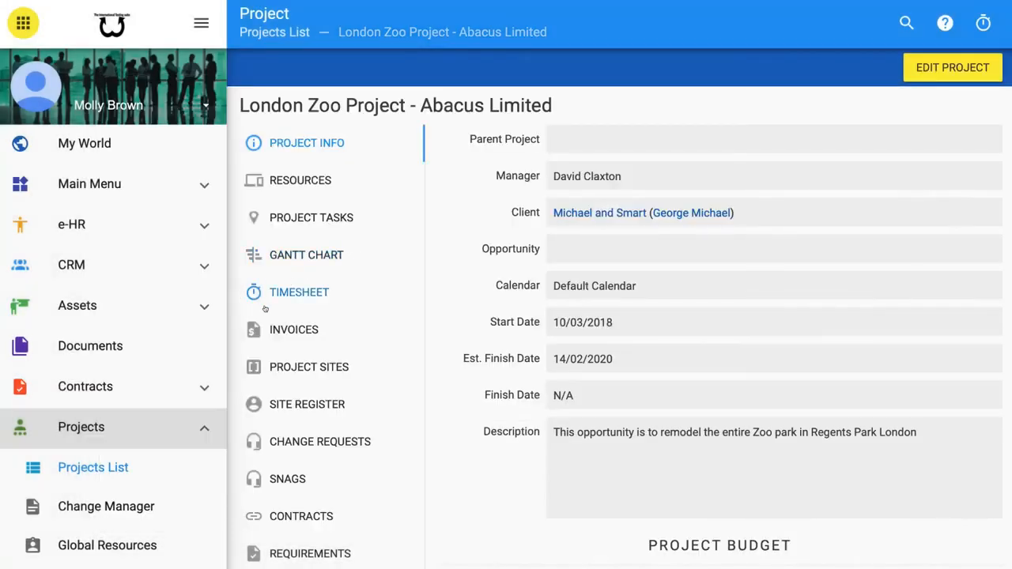
- In the project's timesheets, select the first timesheet and open Produce an Invoice, closing it without saving
left_click(287, 292)
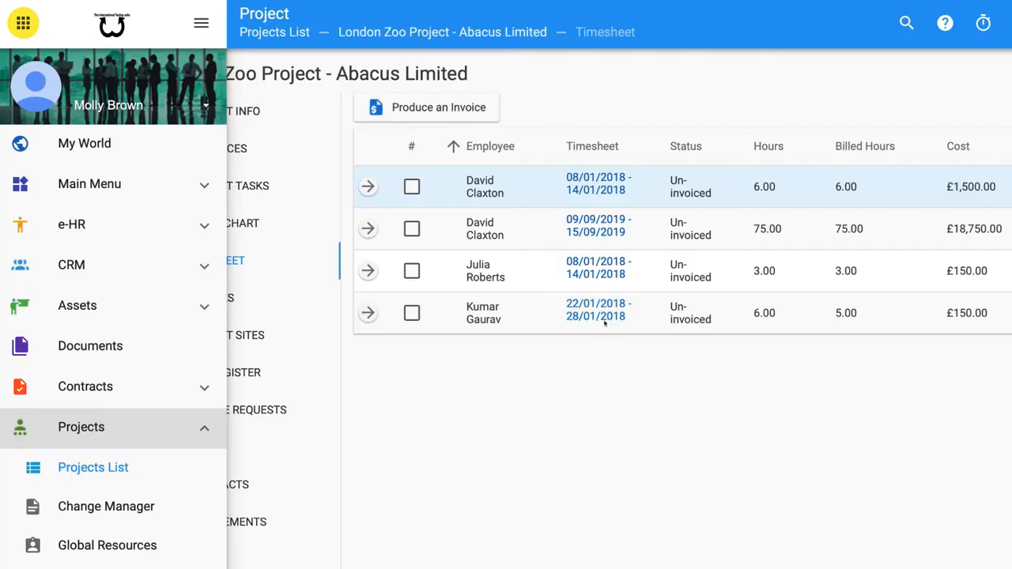
left_click(377, 108)
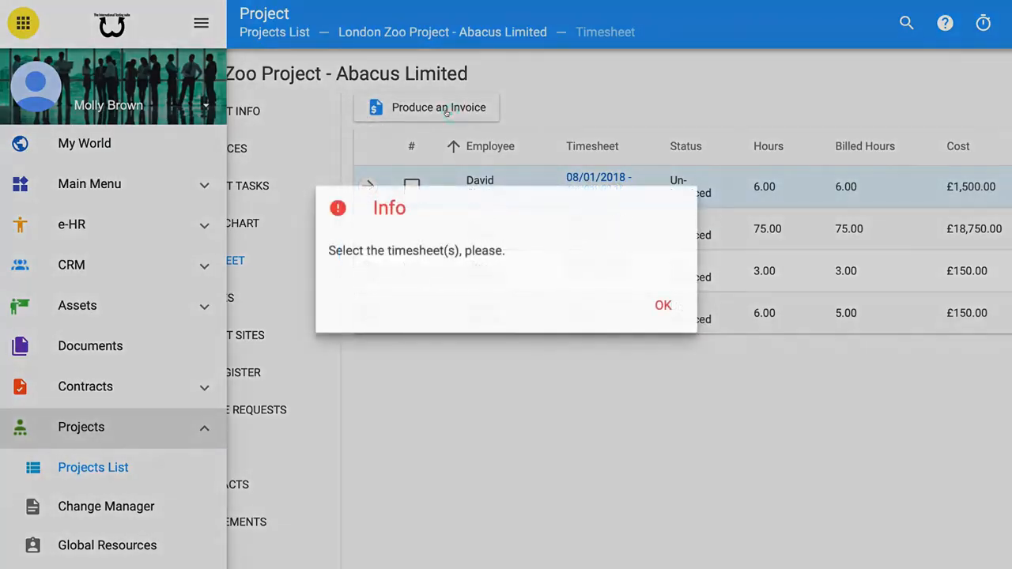
left_click(662, 305)
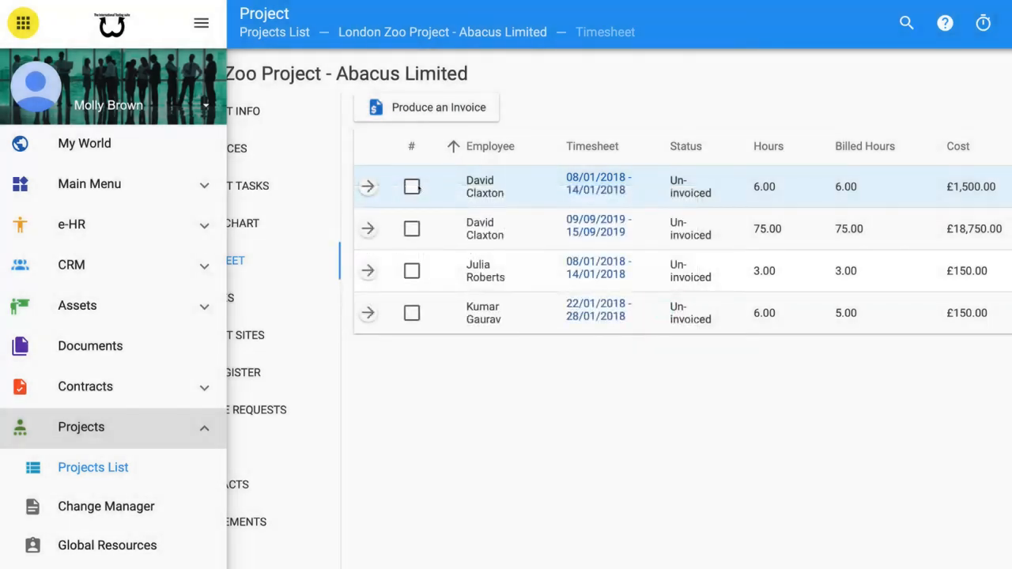
left_click(412, 186)
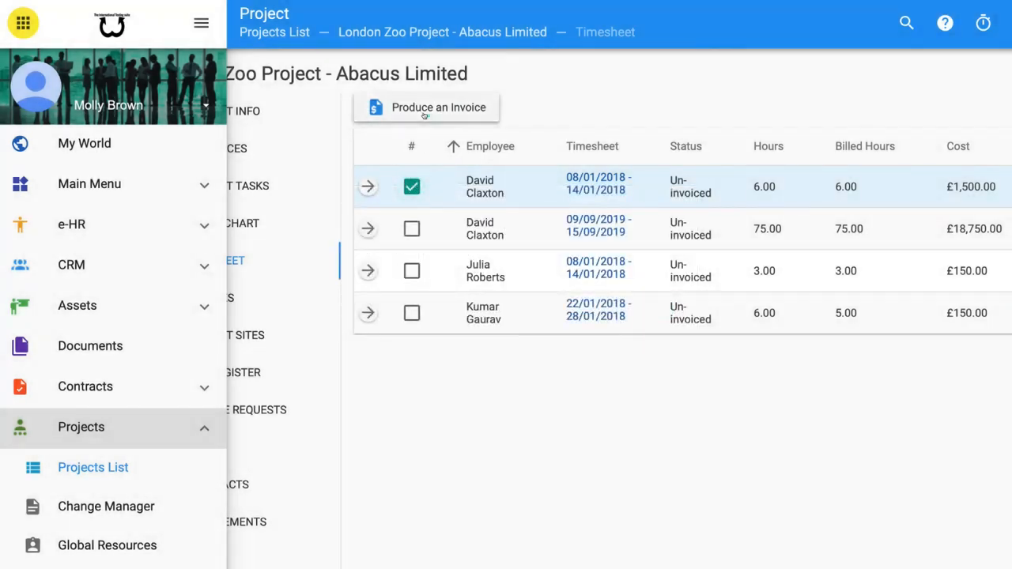
left_click(428, 115)
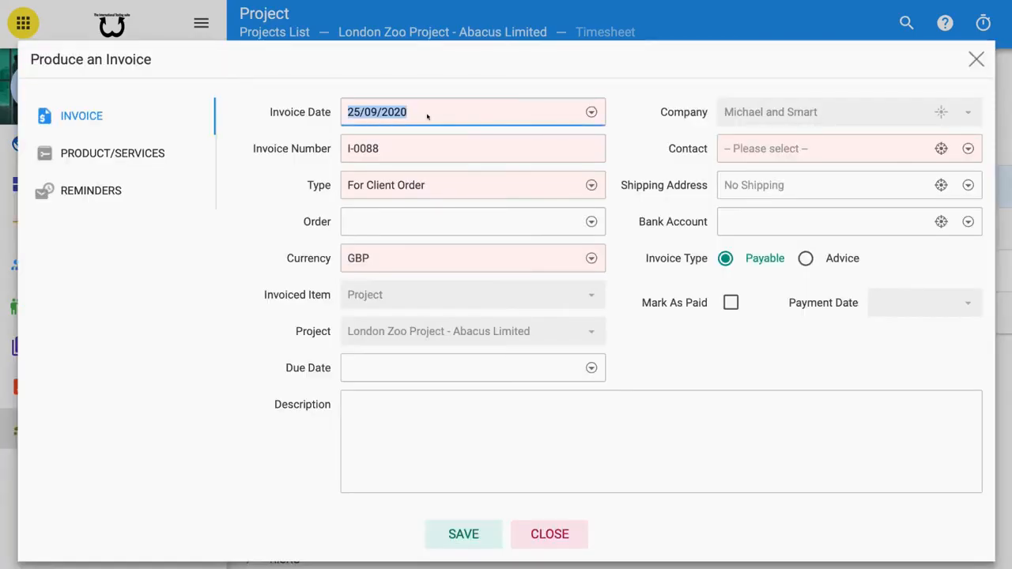
key("Escape")
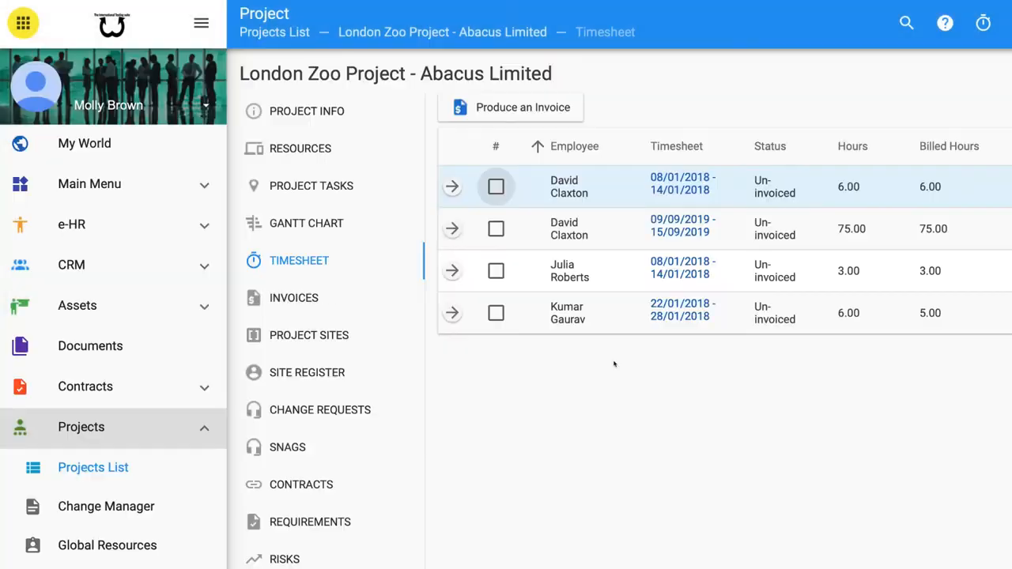
- Start adding a new project site and enter the address 123 street name
left_click(306, 335)
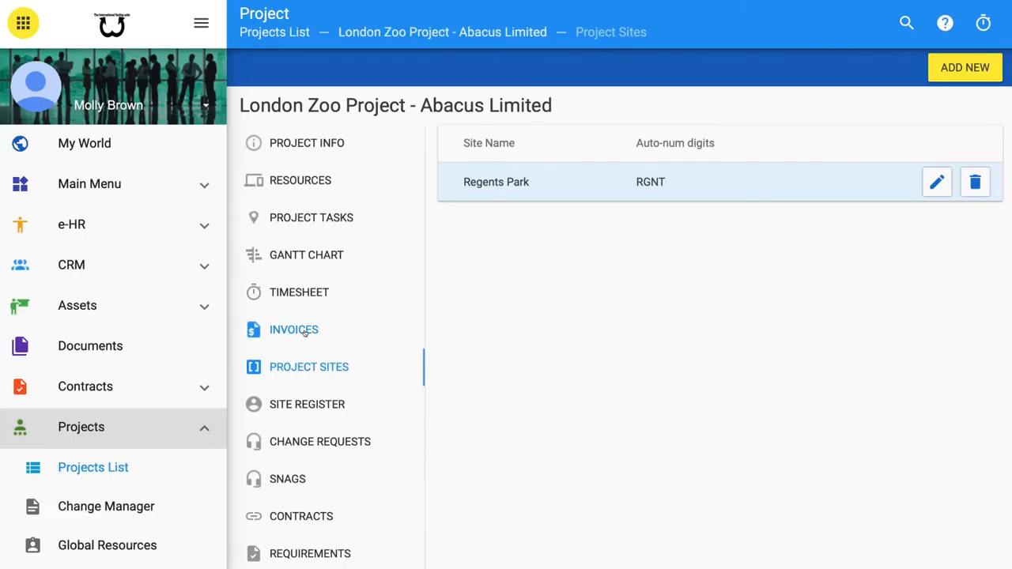
left_click(942, 72)
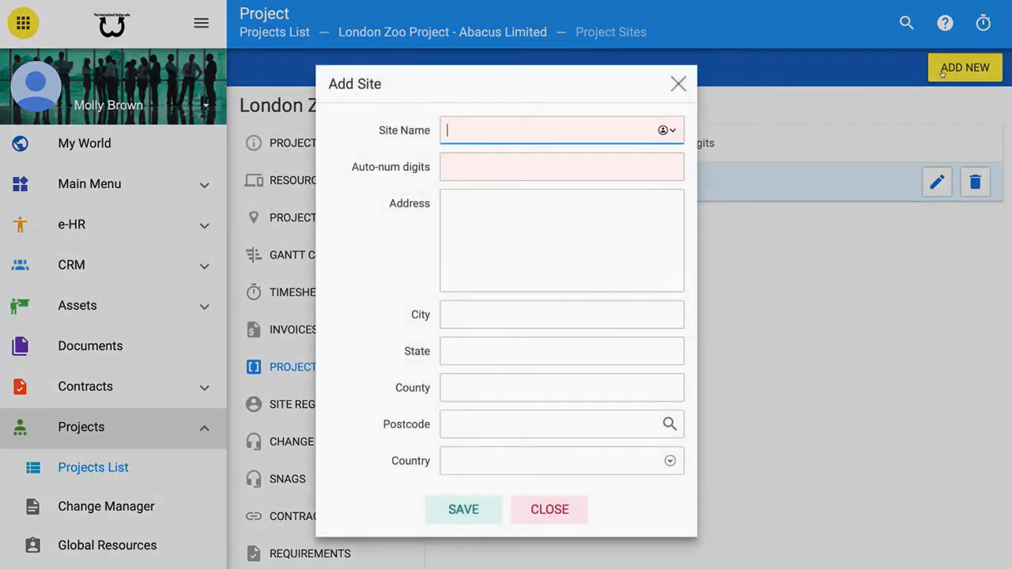
left_click(667, 130)
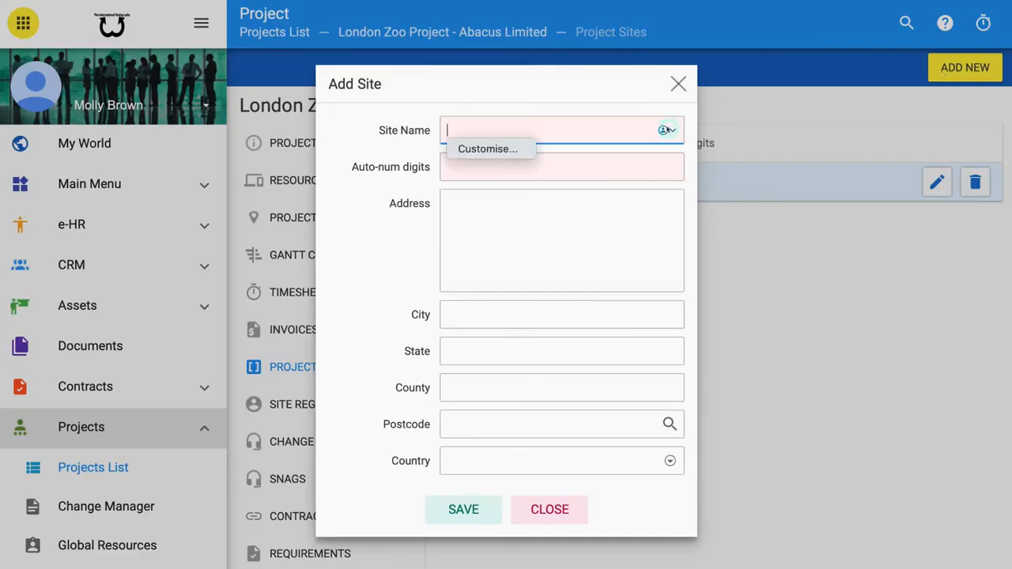
left_click(569, 168)
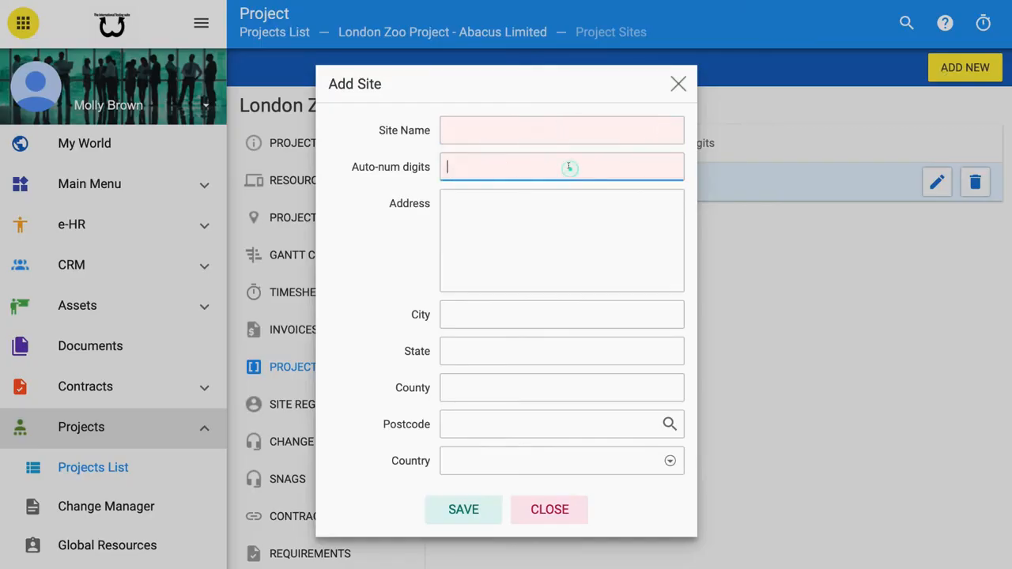
left_click(544, 200)
type("123")
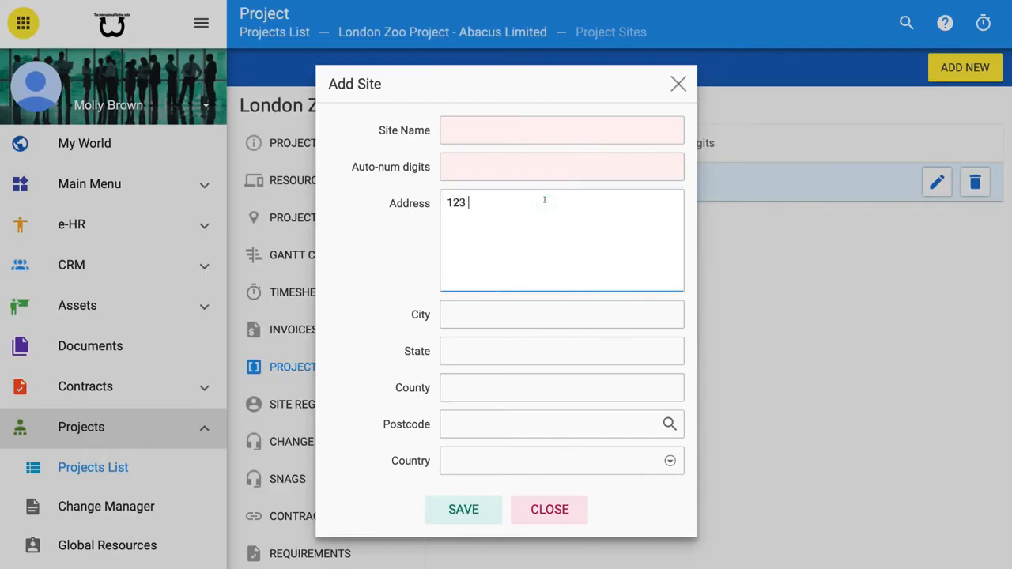
type(" street name")
- Set the site's city to mk and save the site
left_click(504, 316)
type("mk")
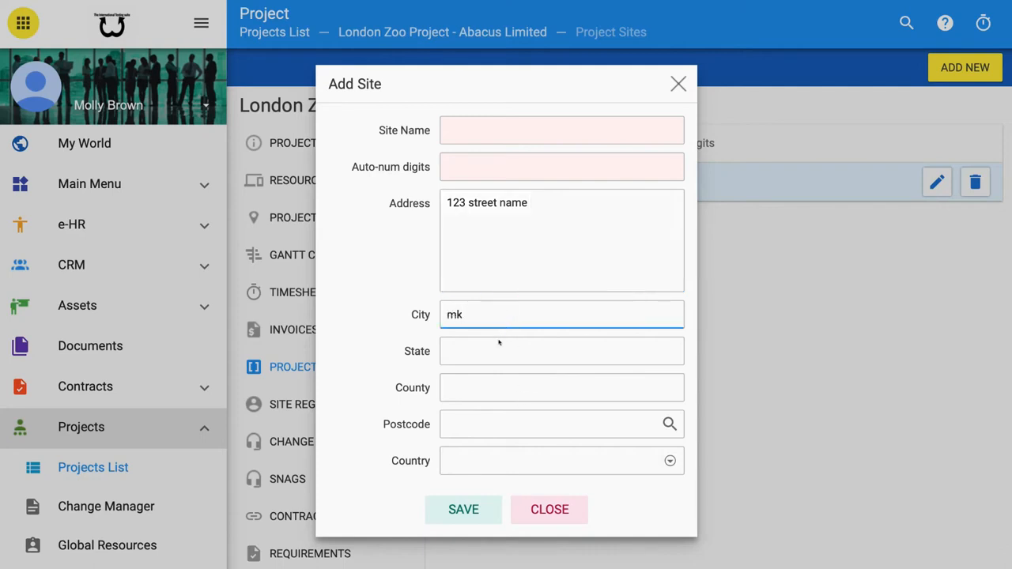
left_click(499, 348)
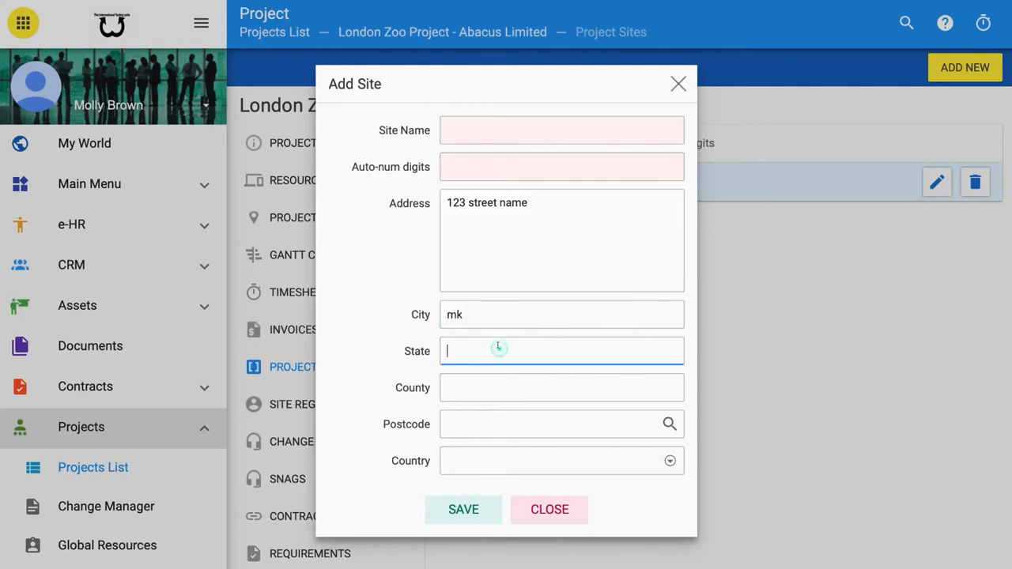
left_click(472, 508)
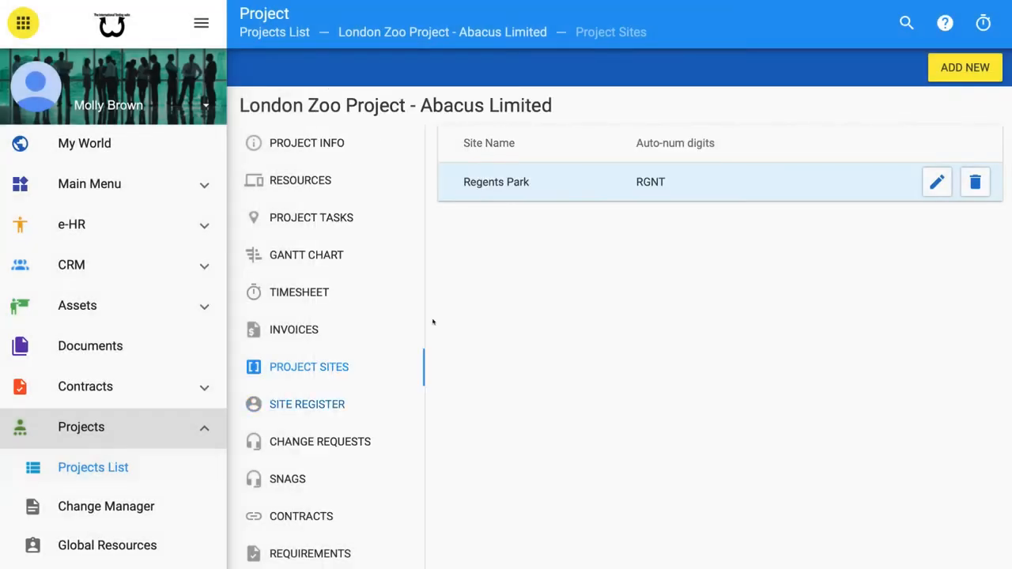
- Open the project's site register, start adding a new person and enter their first name
left_click(327, 406)
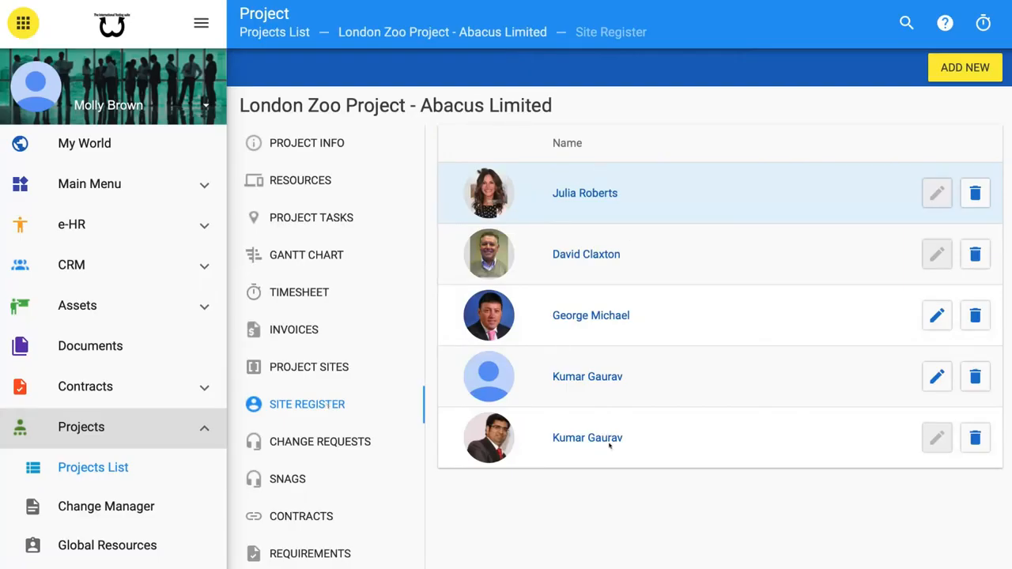
left_click(944, 69)
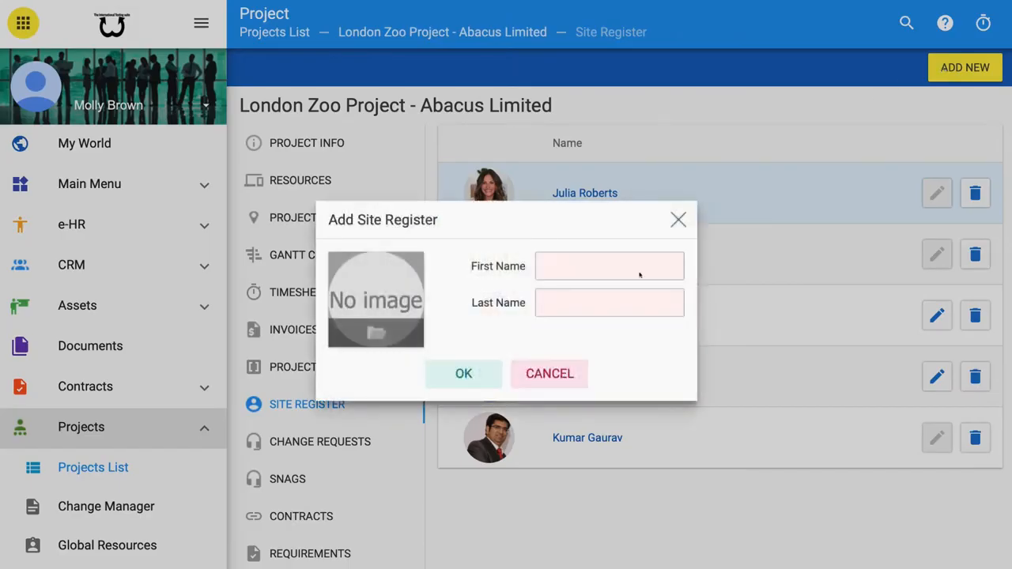
left_click(640, 273)
type("Molly")
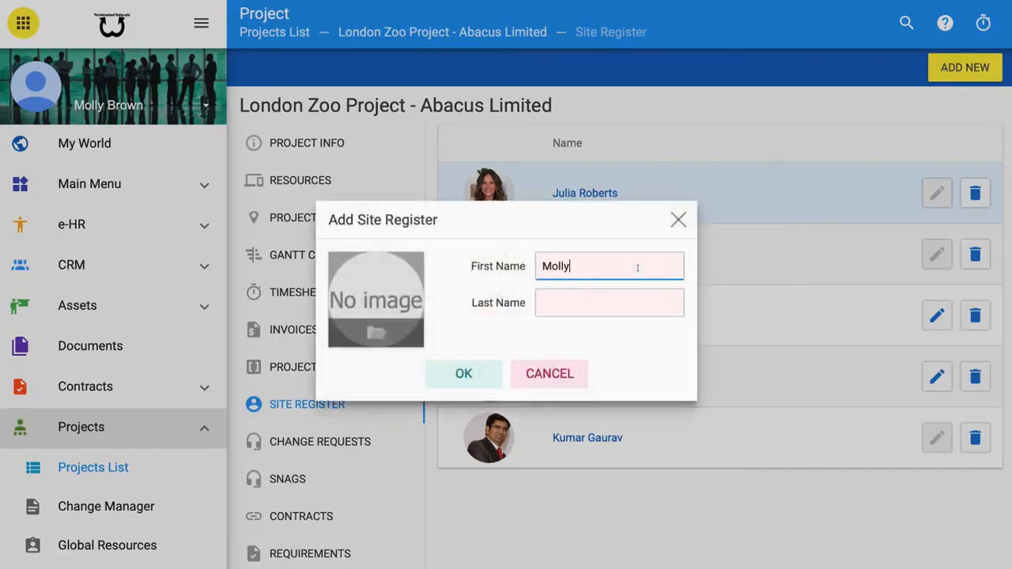
left_click(610, 305)
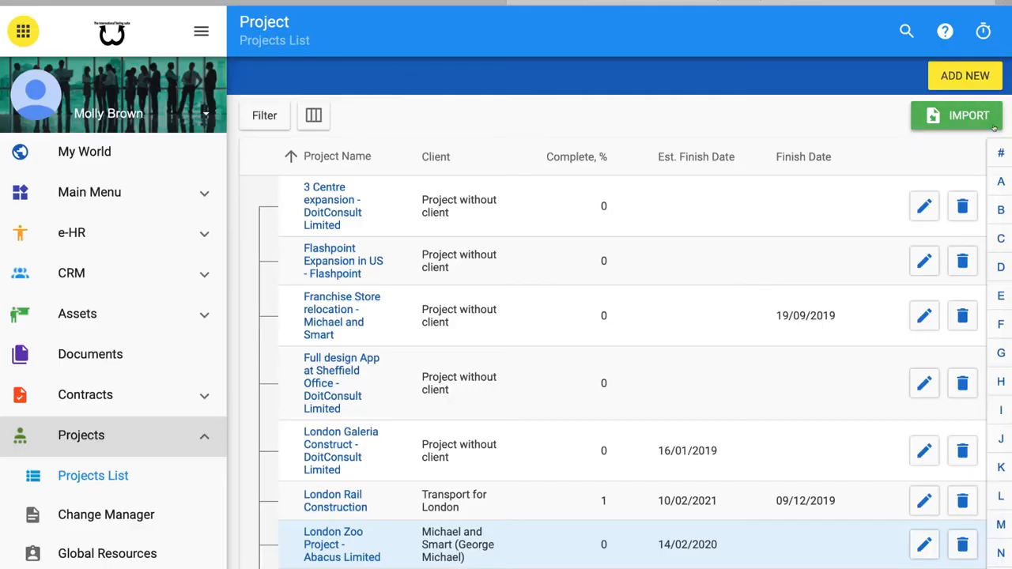
- Open the MS Project import and browse the desktop for a file to import
left_click(949, 117)
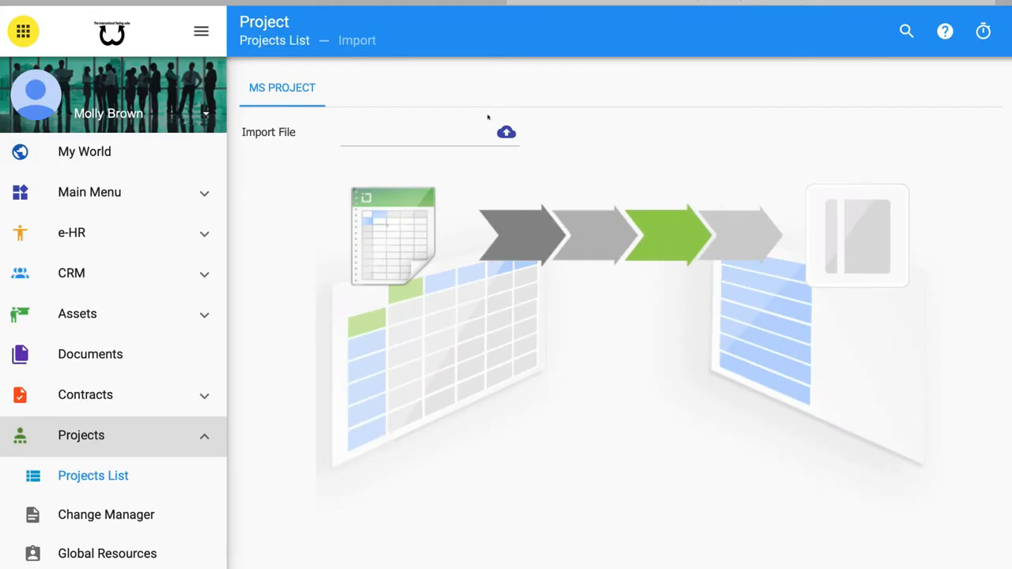
left_click(506, 132)
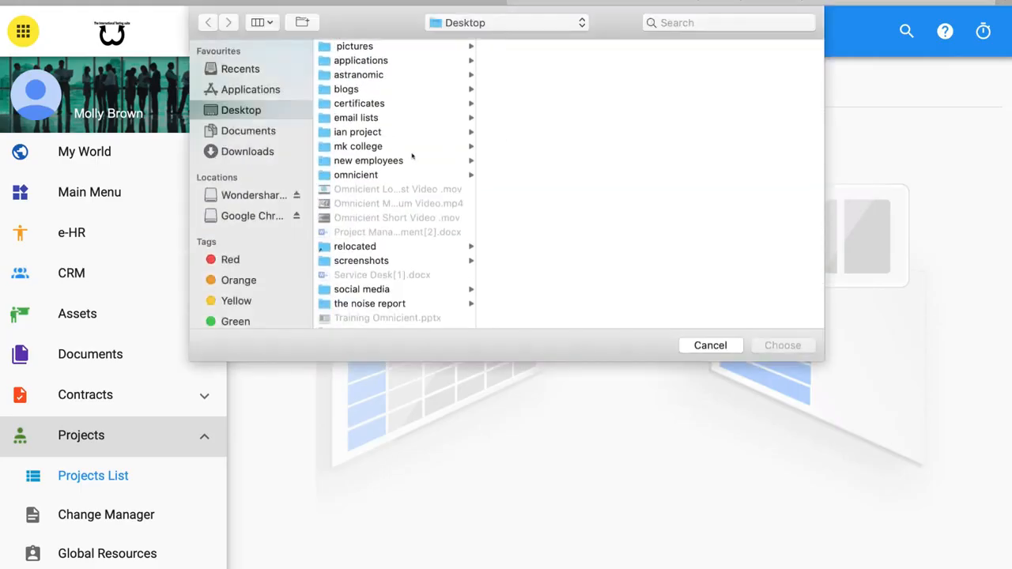
scroll(395, 198, "down", 2)
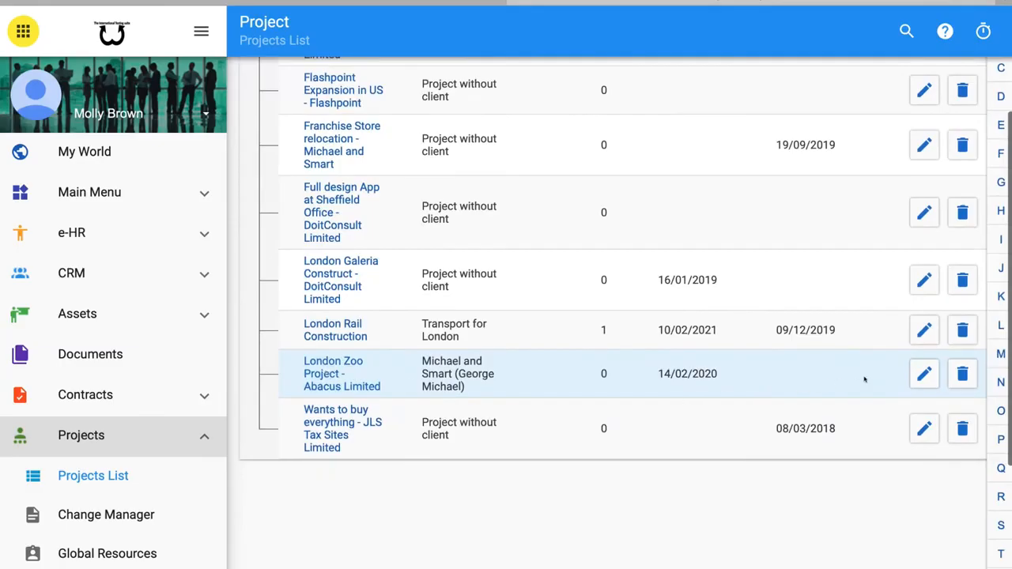
- Edit the London Zoo Project and review its resources, opening and cancelling Add Resource
left_click(926, 370)
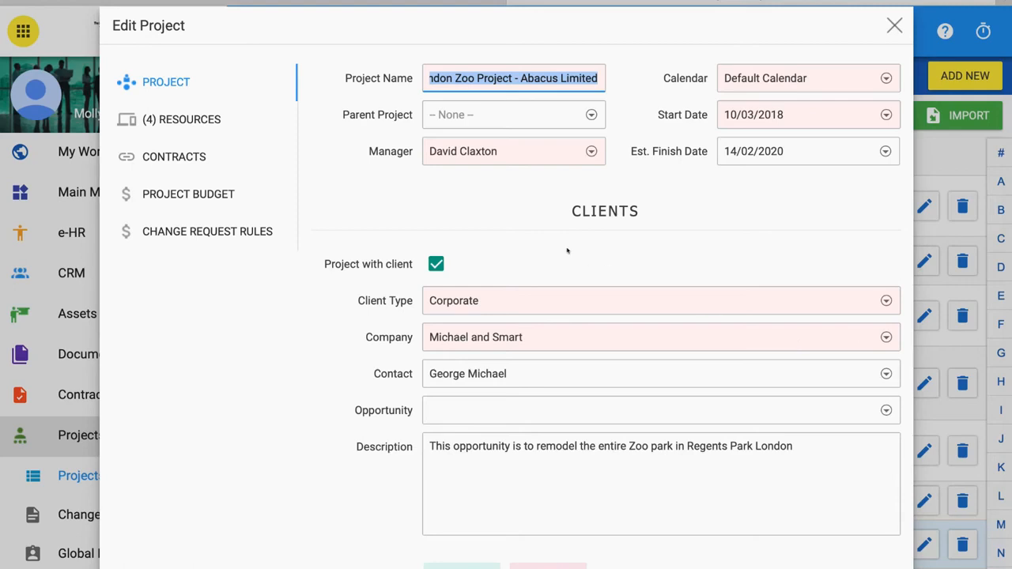
left_click(226, 120)
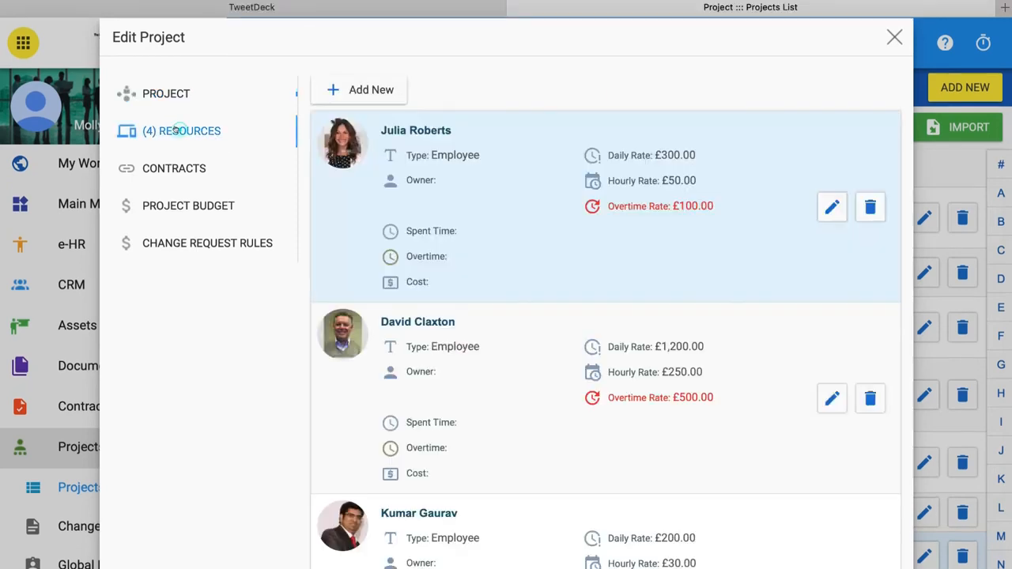
scroll(429, 229, "down", 5)
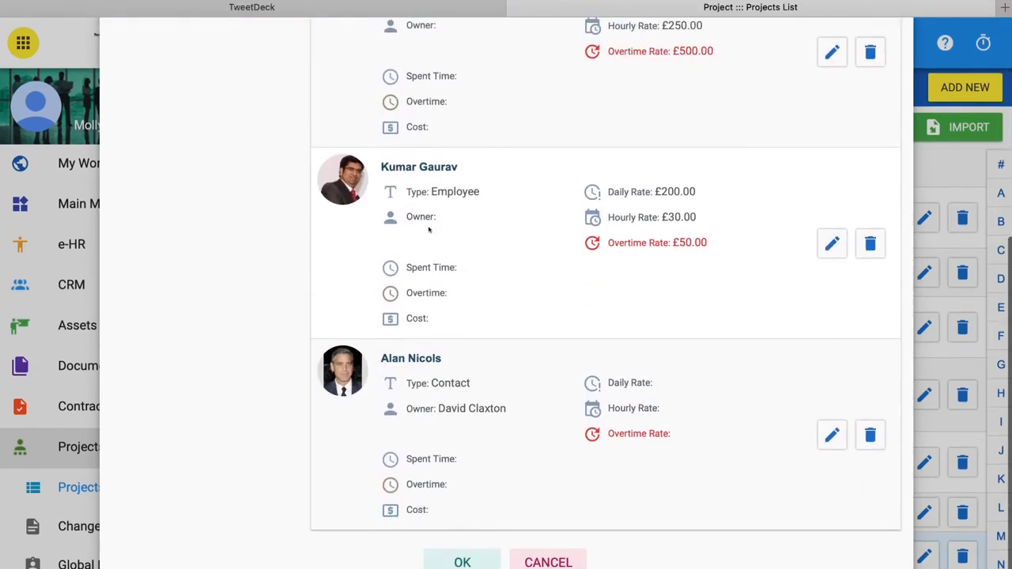
scroll(430, 229, "up", 5)
left_click(365, 91)
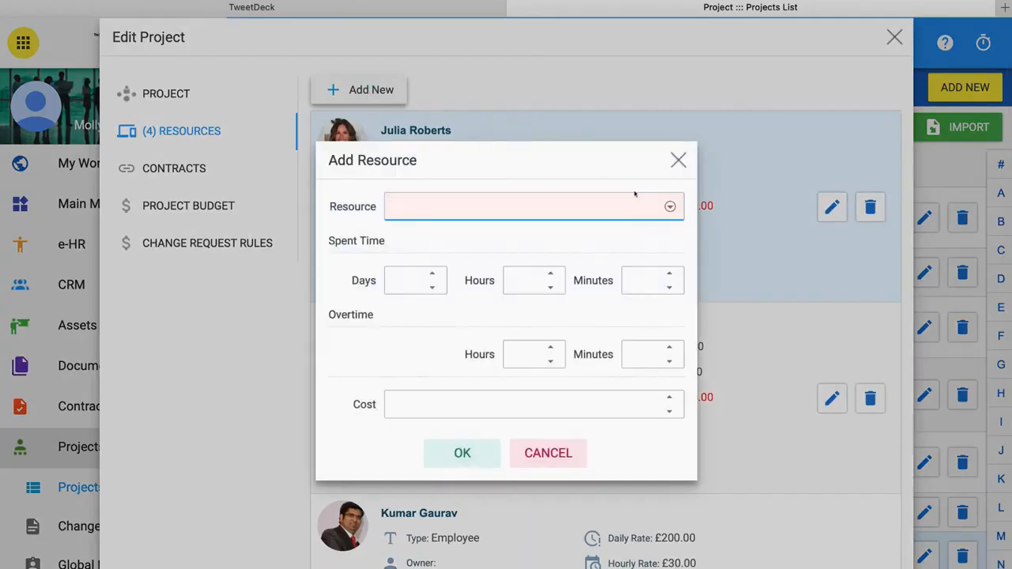
left_click(537, 500)
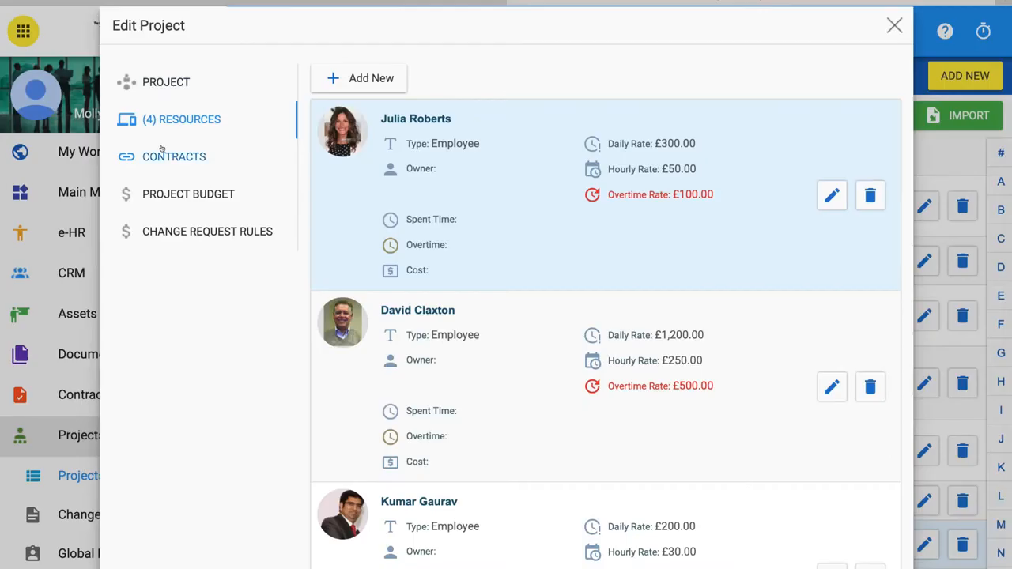
- Open the project's contracts, start adding one and browse the available contracts without selecting any
left_click(162, 150)
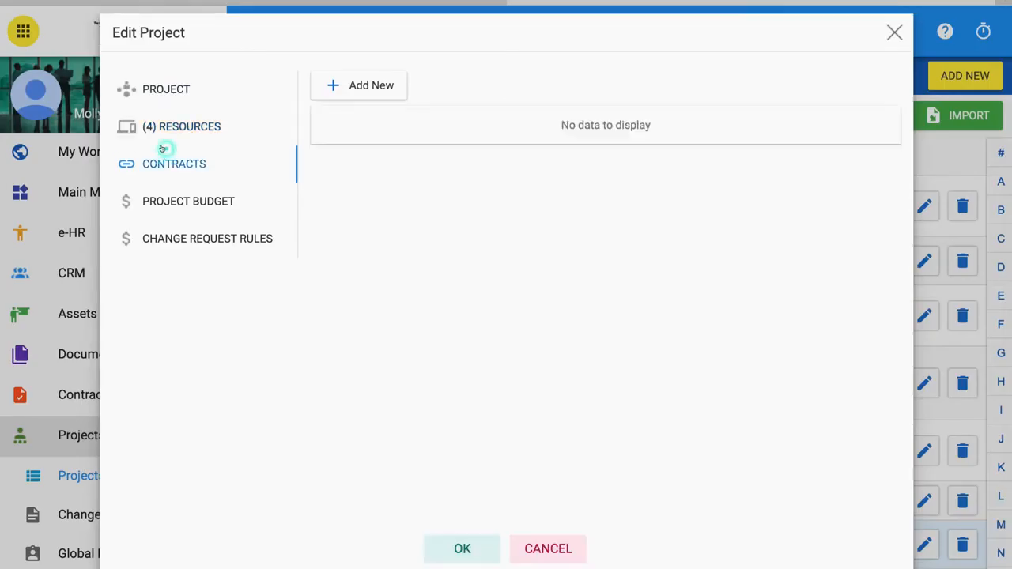
left_click(386, 82)
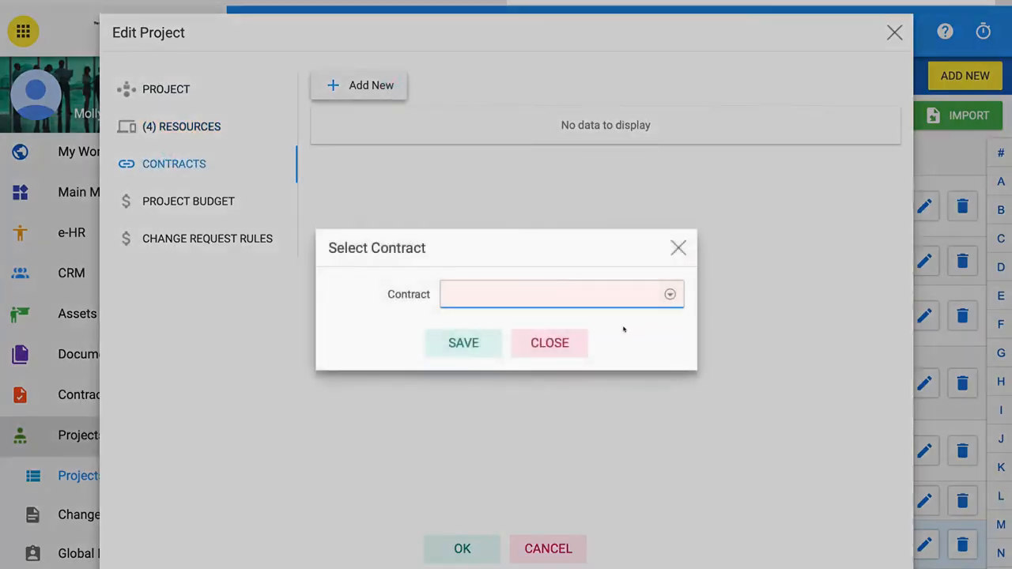
left_click(667, 294)
scroll(533, 407, "down", 3)
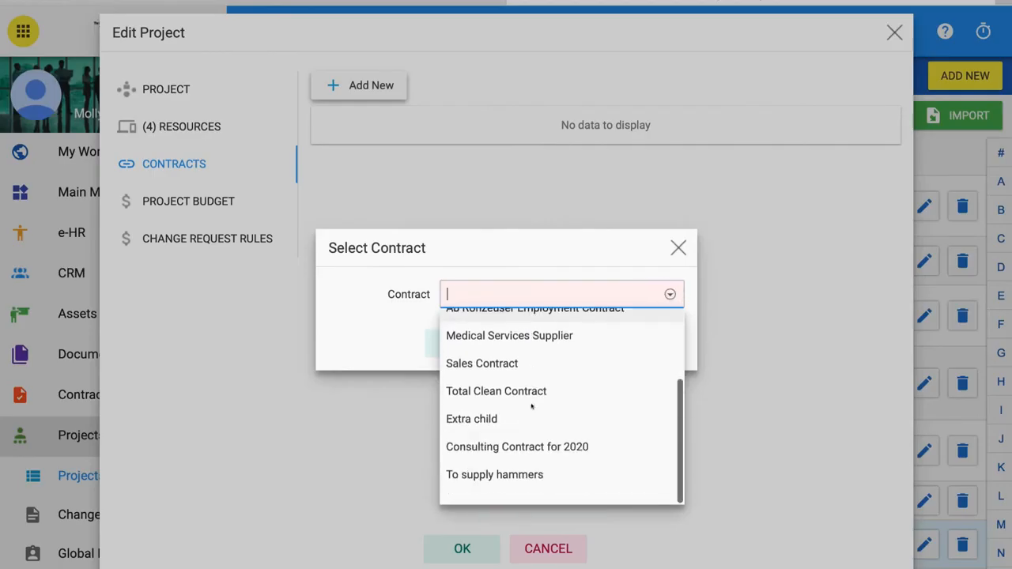
scroll(534, 399, "up", 3)
left_click(670, 294)
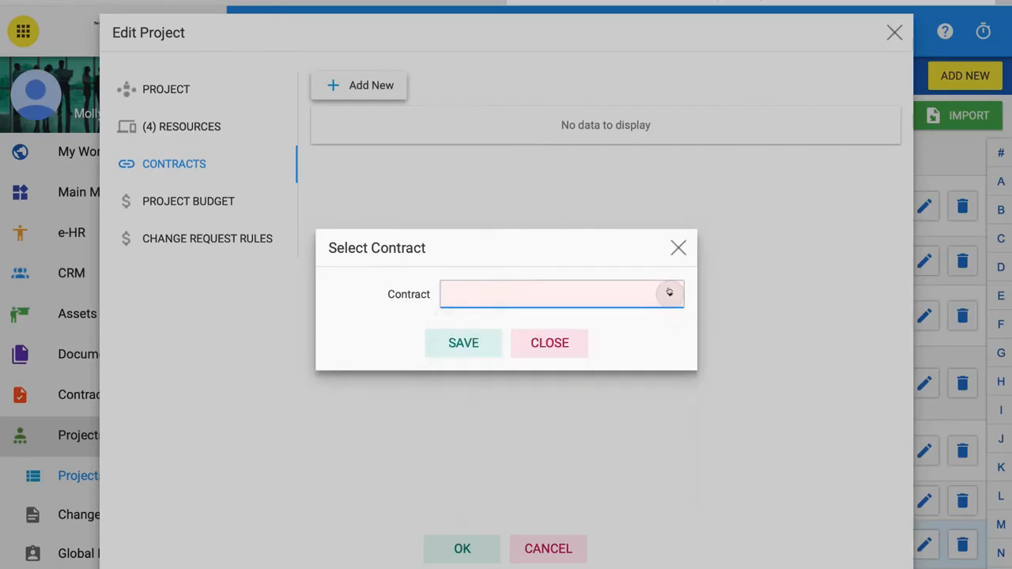
key("Escape")
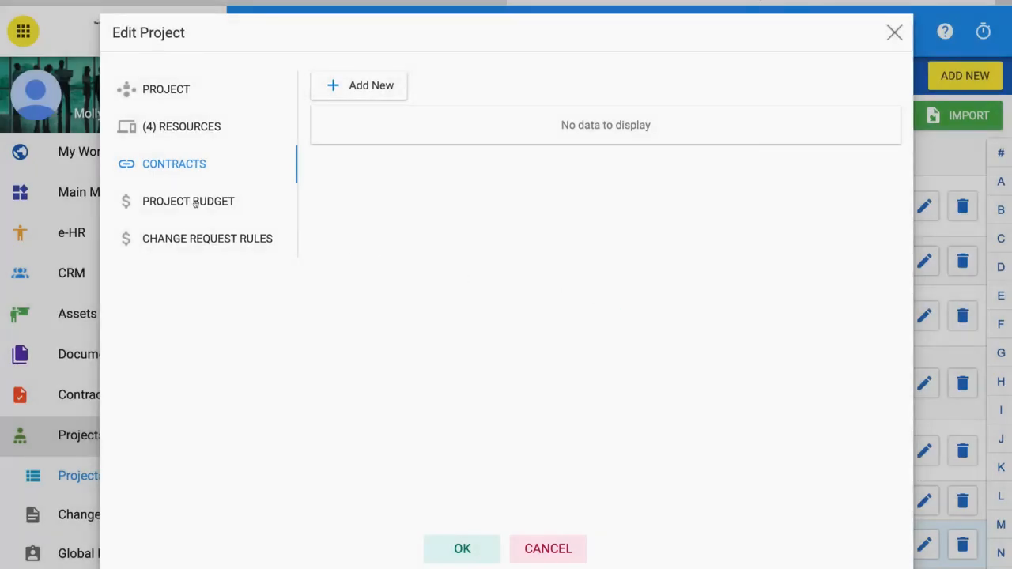
- Raise the project's original budget to 200003 and lower it back to 200000
left_click(151, 200)
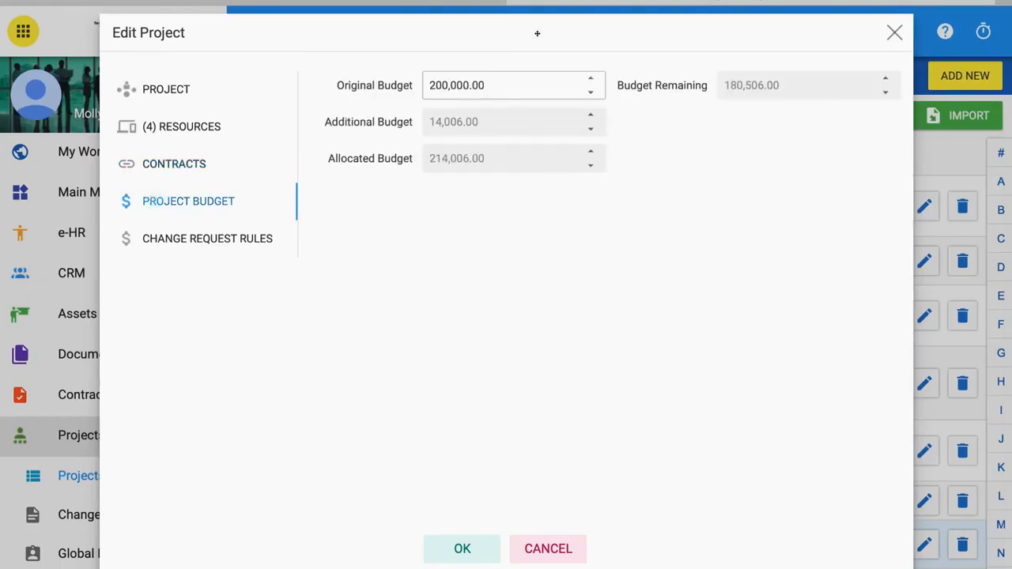
left_click(589, 79)
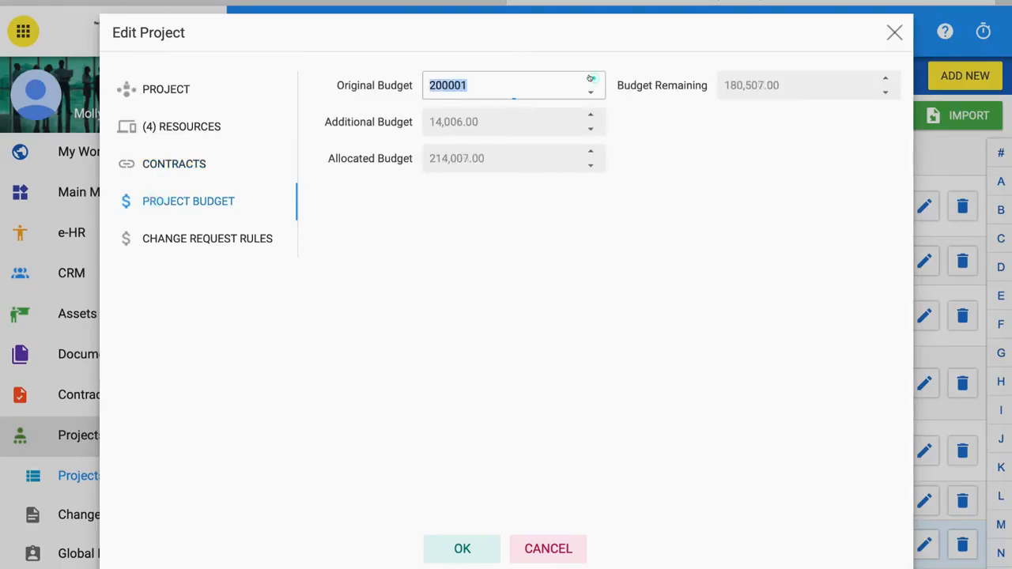
left_click(589, 78)
left_click(589, 78)
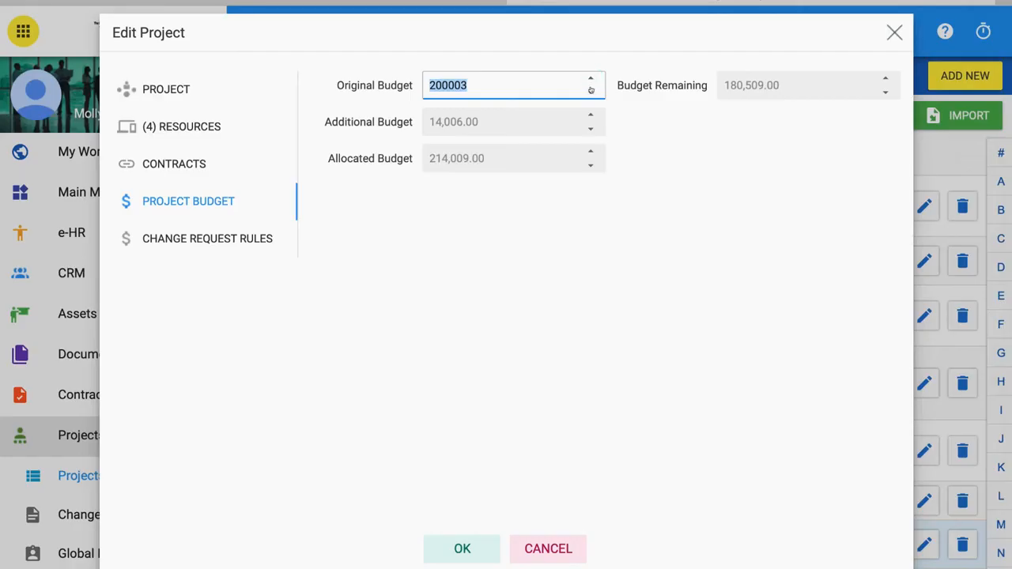
left_click(589, 91)
left_click(590, 91)
left_click(589, 92)
left_click(526, 272)
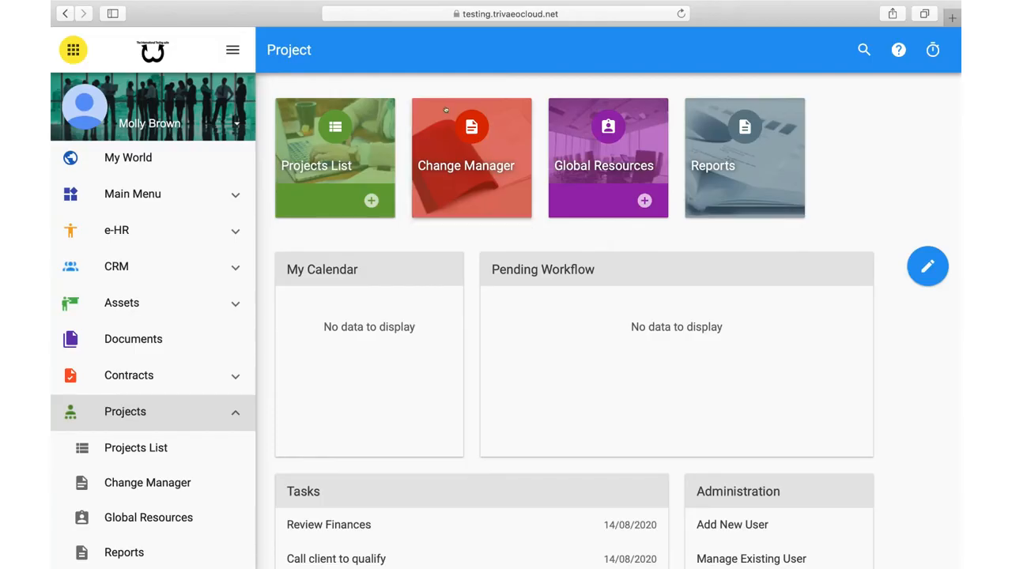
- Open the Change Manager from the Project dashboard
left_click(477, 165)
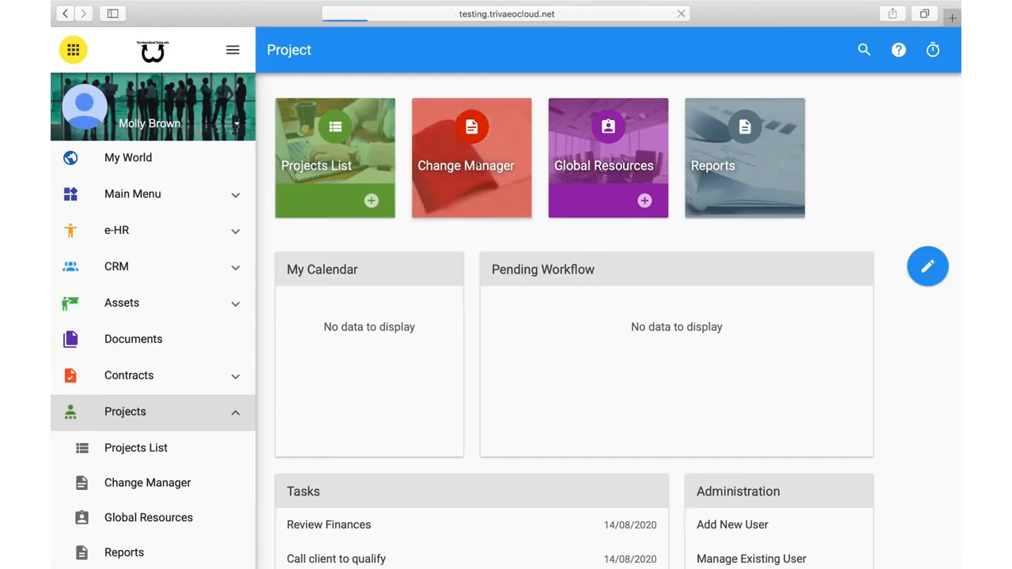